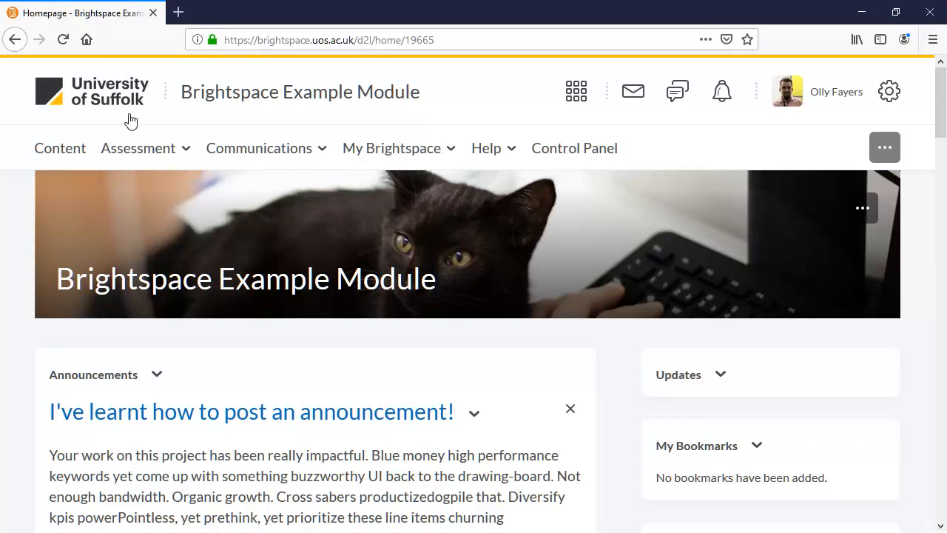
Open Example Assignment Submission 1.docx from the Example assignment's submissions list for evaluation.
{"action": "left_click", "coordinate": [134, 150]}
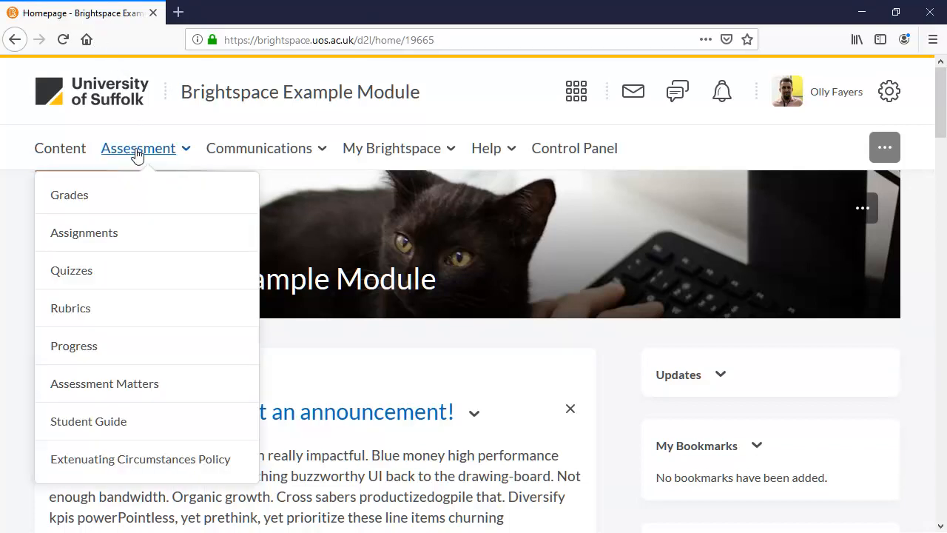
{"action": "left_click", "coordinate": [140, 245]}
{"action": "scroll", "coordinate": [940, 173], "scroll_direction": "down", "scroll_amount": 5}
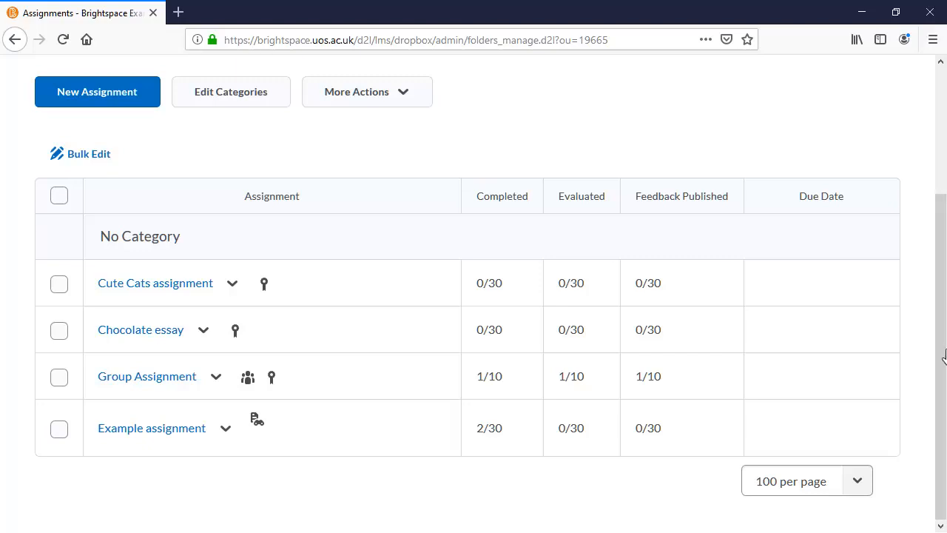
{"action": "left_click", "coordinate": [132, 432]}
{"action": "left_click_drag", "start_coordinate": [944, 163], "coordinate": [930, 349]}
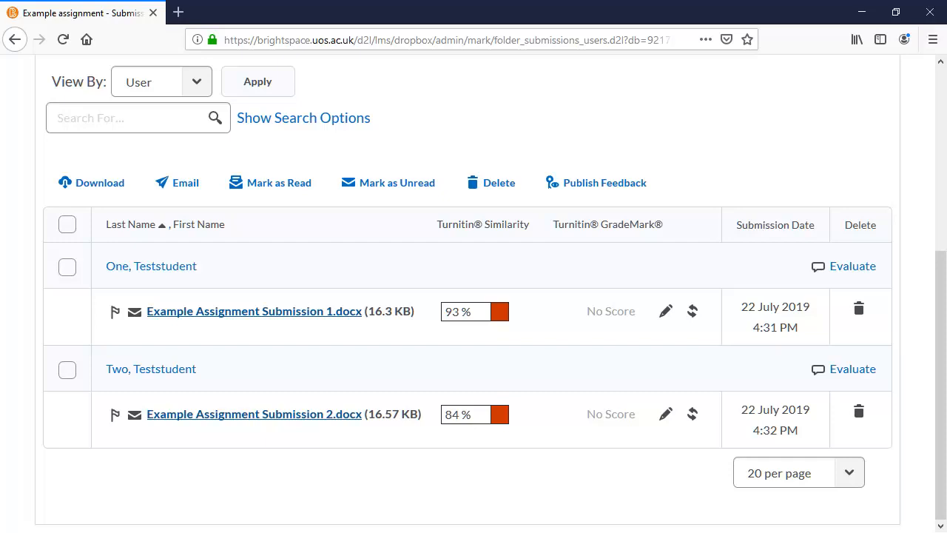
{"action": "left_click", "coordinate": [315, 315]}
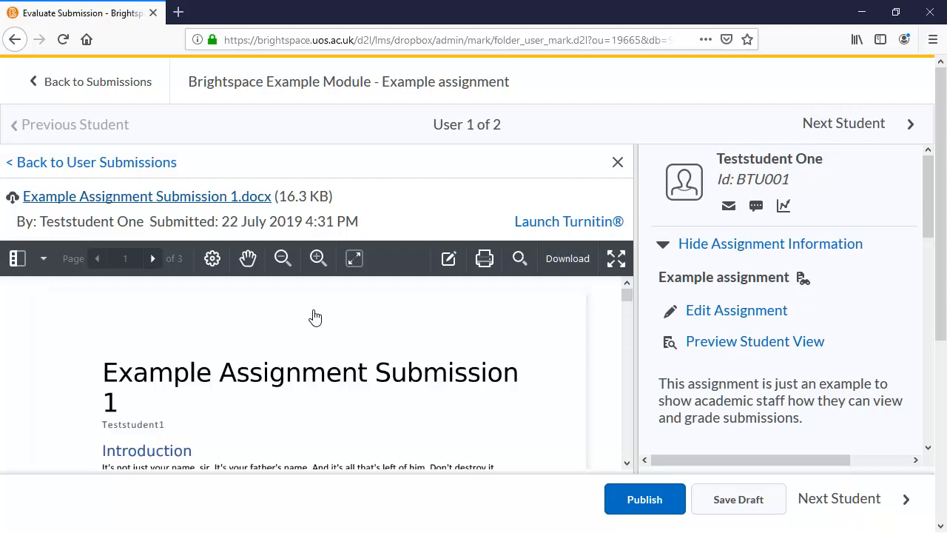
Request a download of Example Assignment Submission 1.docx and cancel it without opening or saving the file.
{"action": "left_click", "coordinate": [185, 198]}
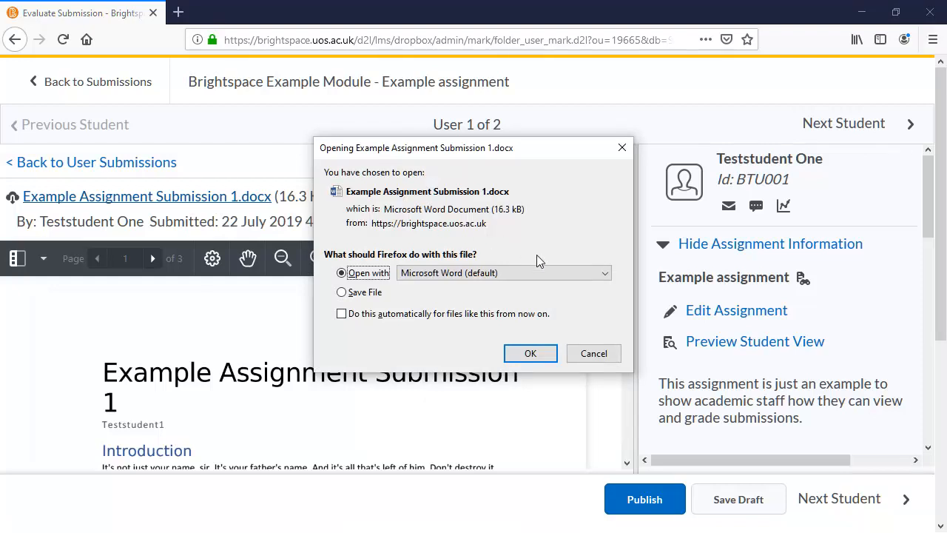
{"action": "left_click", "coordinate": [594, 354]}
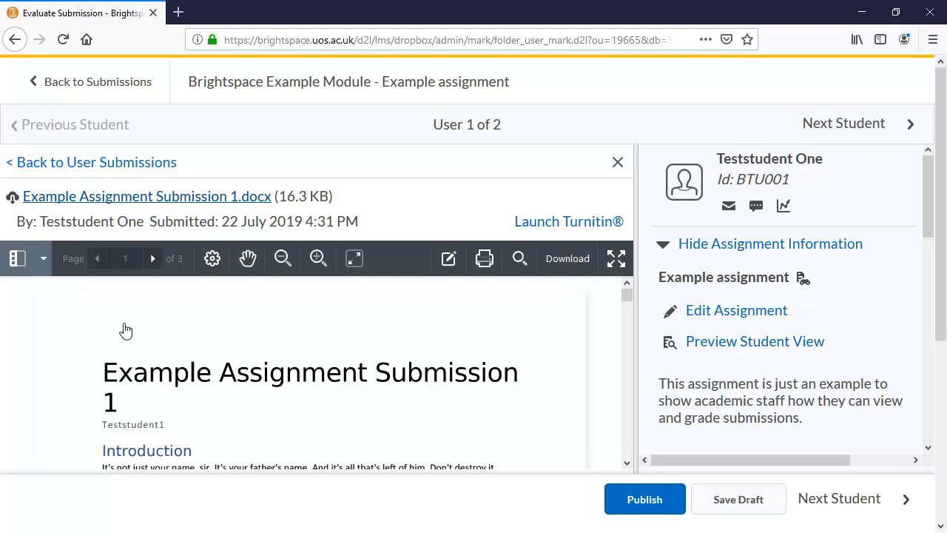
Show the submission's page thumbnails, hide them, and display them again.
{"action": "left_click", "coordinate": [17, 258]}
{"action": "left_click_drag", "start_coordinate": [206, 310], "coordinate": [218, 289]}
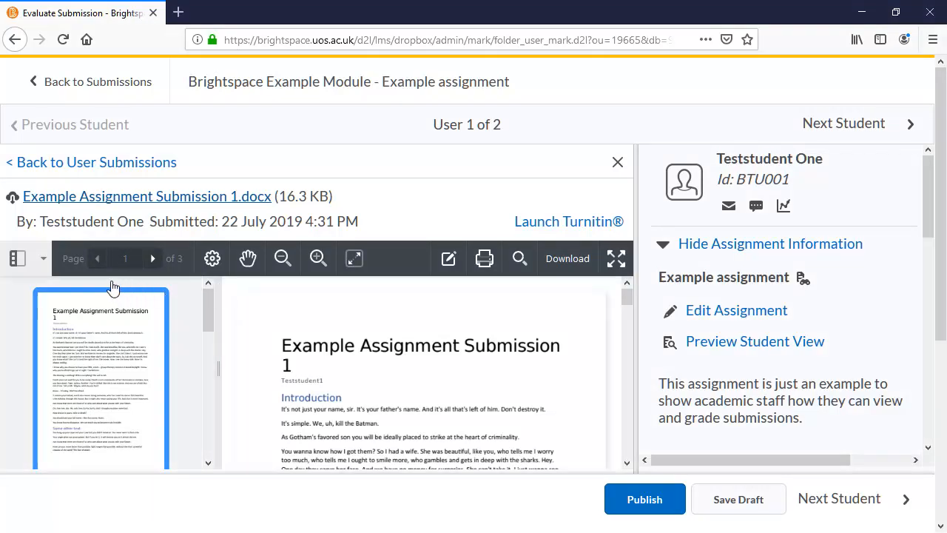
{"action": "left_click", "coordinate": [11, 263]}
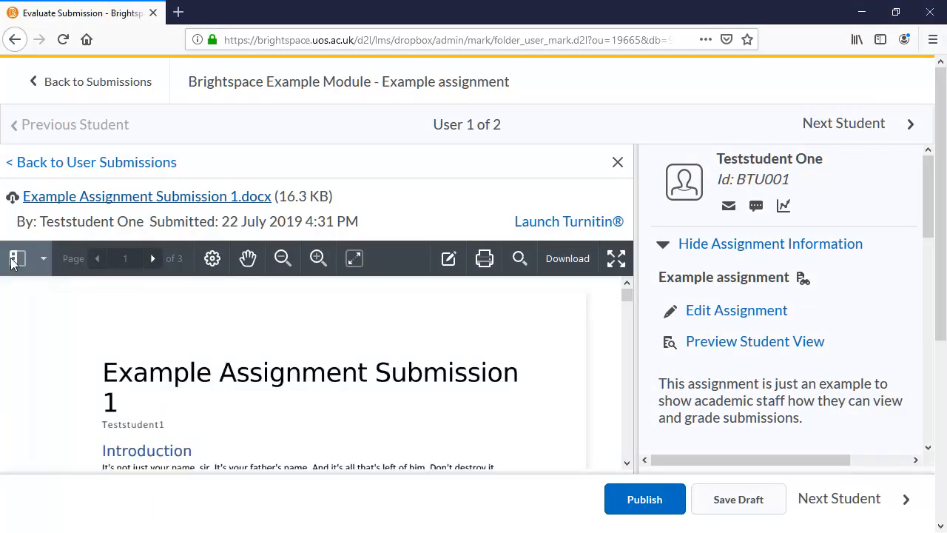
{"action": "left_click", "coordinate": [46, 257]}
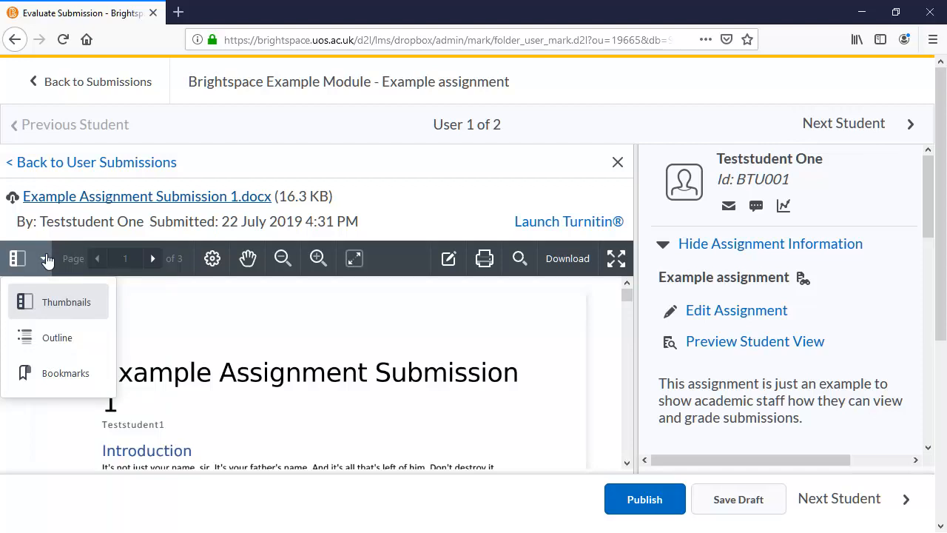
{"action": "left_click", "coordinate": [44, 304]}
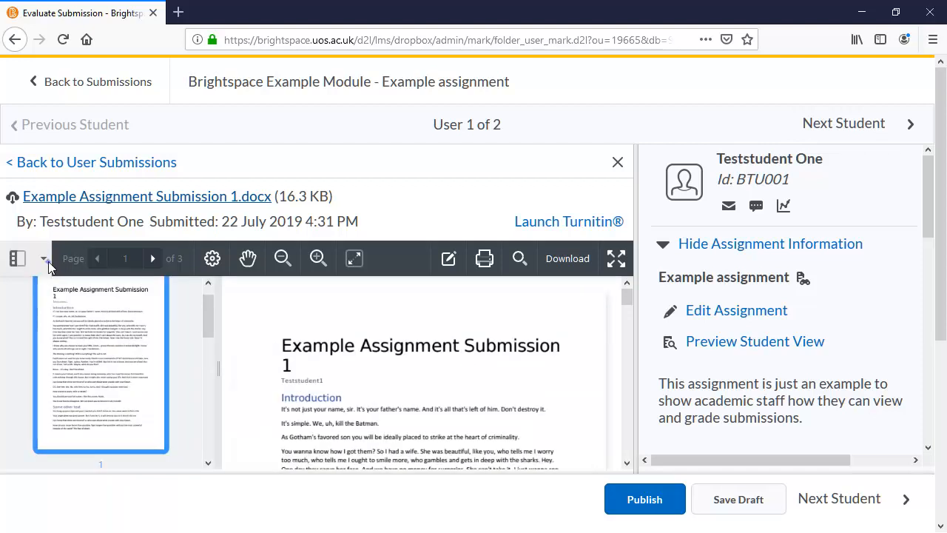
Show the submission's outline and use it to jump to the Conclusion and back to the Introduction.
{"action": "left_click", "coordinate": [45, 260]}
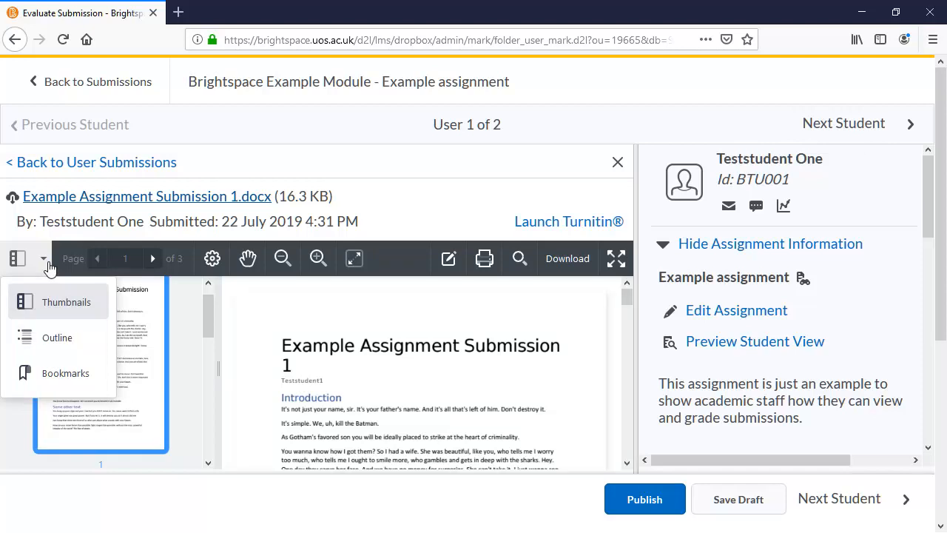
{"action": "left_click", "coordinate": [45, 339]}
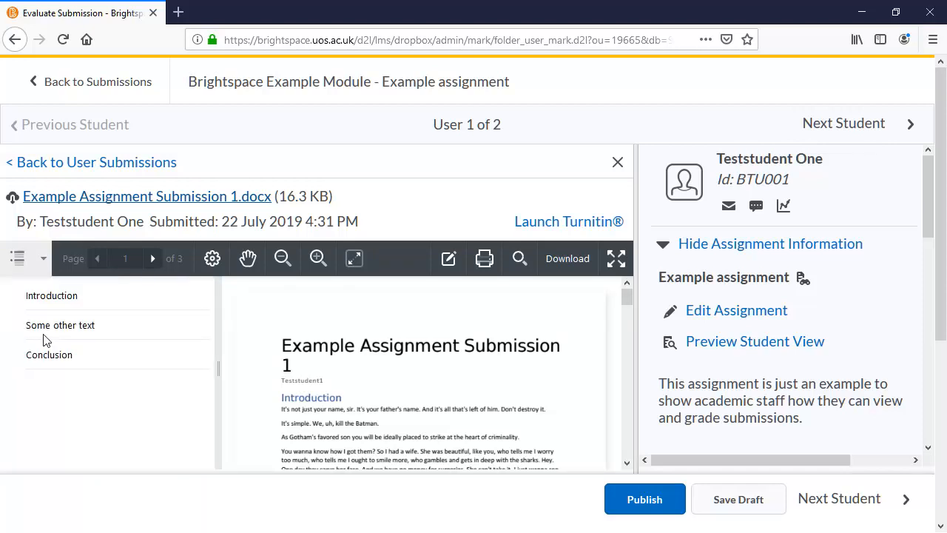
{"action": "left_click", "coordinate": [64, 356]}
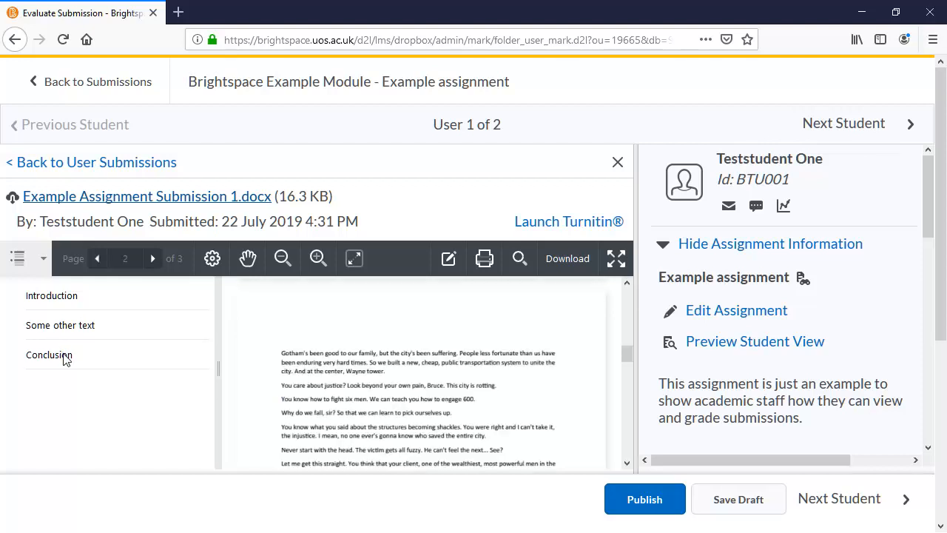
{"action": "left_click", "coordinate": [68, 296]}
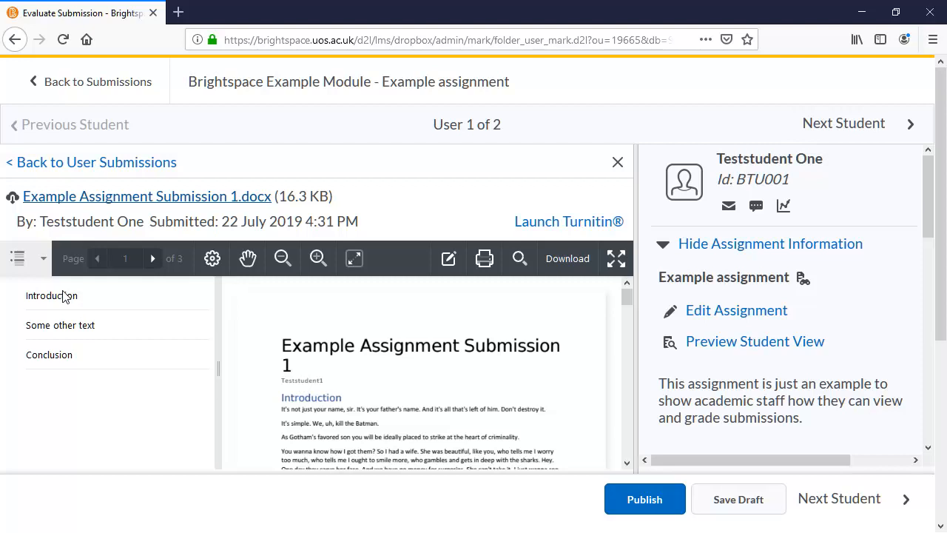
Add a bookmark named "Start of doc" on page 1 of the submission and hide the bookmarks list.
{"action": "left_click", "coordinate": [44, 259]}
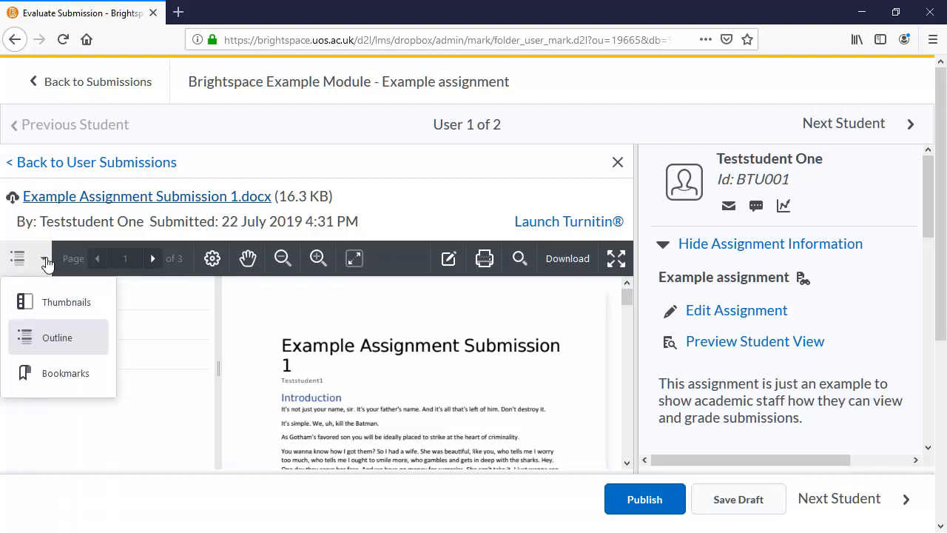
{"action": "left_click", "coordinate": [55, 370]}
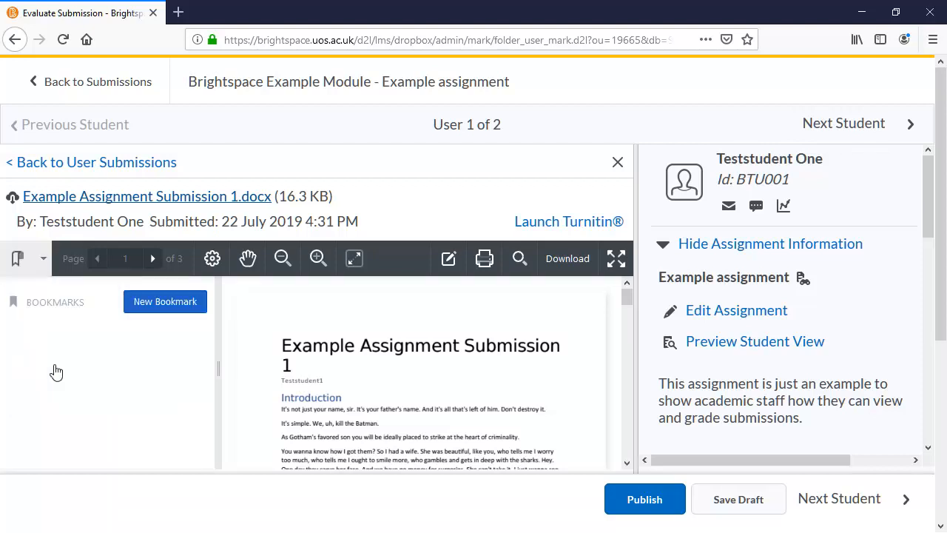
{"action": "left_click", "coordinate": [163, 304]}
{"action": "type", "text": "Start of doc"}
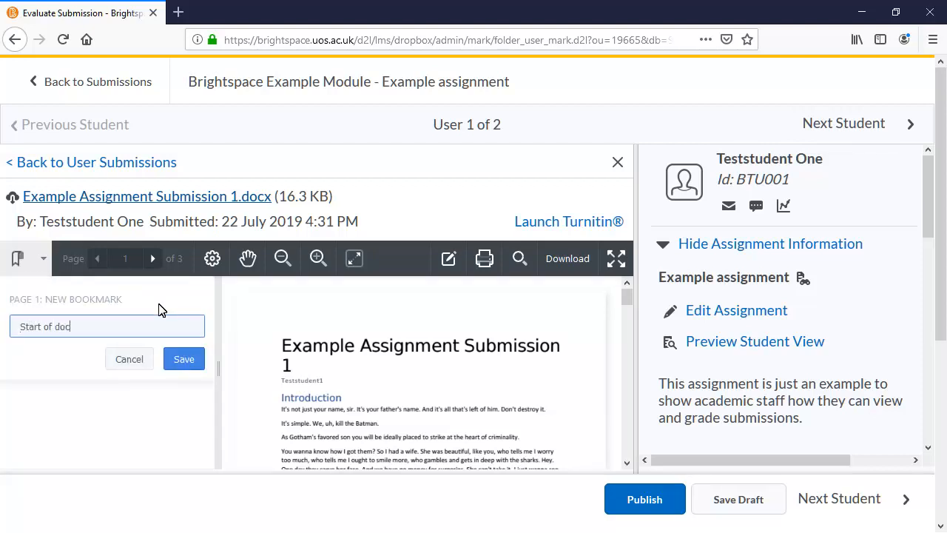
{"action": "left_click", "coordinate": [184, 362]}
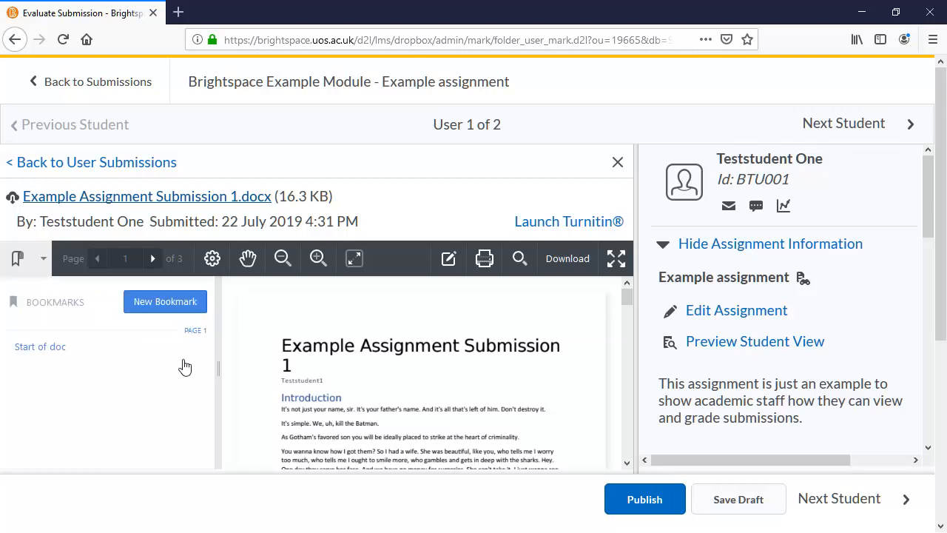
{"action": "left_click", "coordinate": [17, 259]}
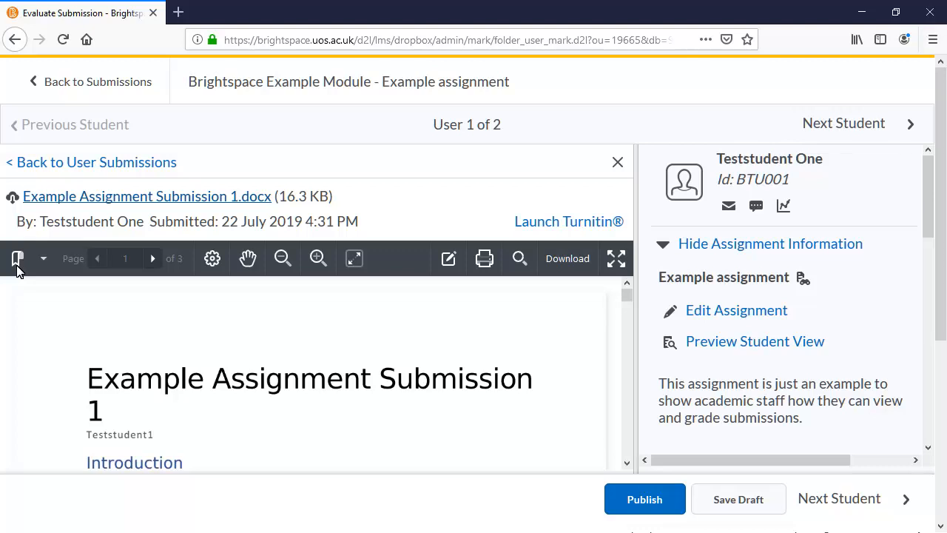
Jump to page 3 of the submission and go back page by page to page 1.
{"action": "left_click", "coordinate": [137, 258]}
{"action": "type", "text": "3"}
{"action": "key", "text": "Return"}
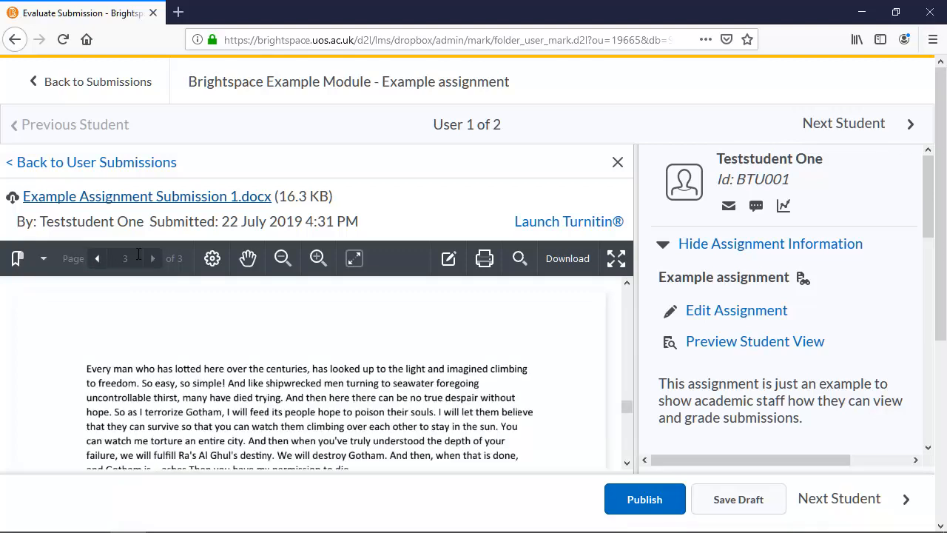
{"action": "left_click", "coordinate": [97, 258]}
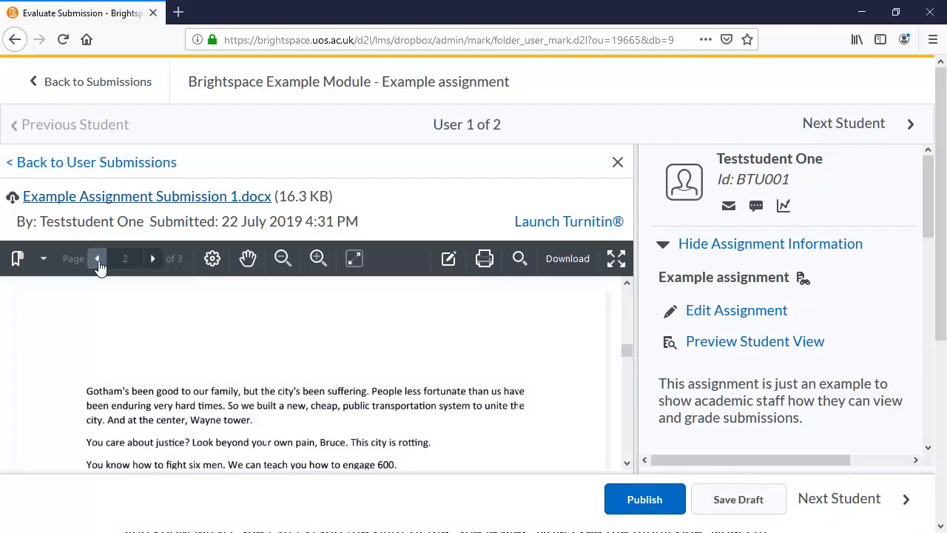
{"action": "left_click", "coordinate": [98, 259]}
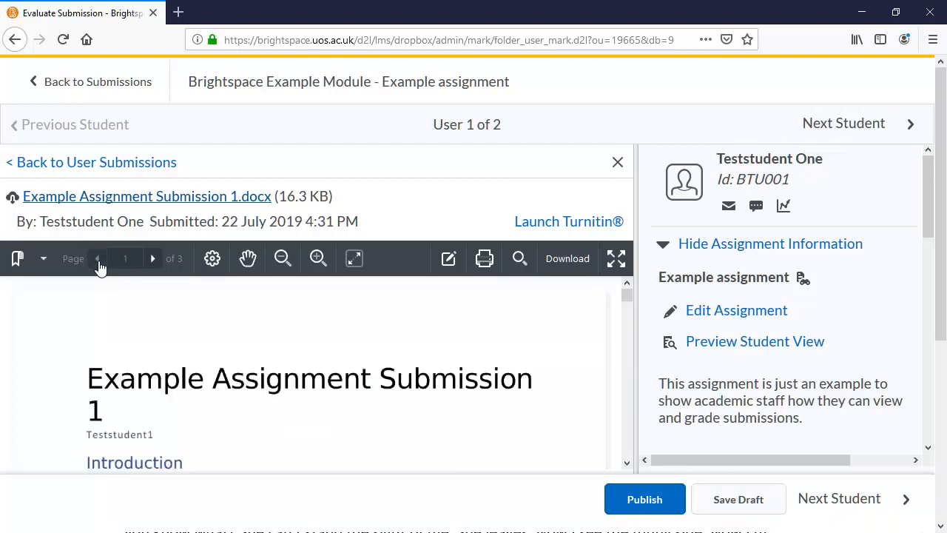
Try the two-page and automatic page modes for the submission, and restore the Single page mode.
{"action": "left_click", "coordinate": [212, 258]}
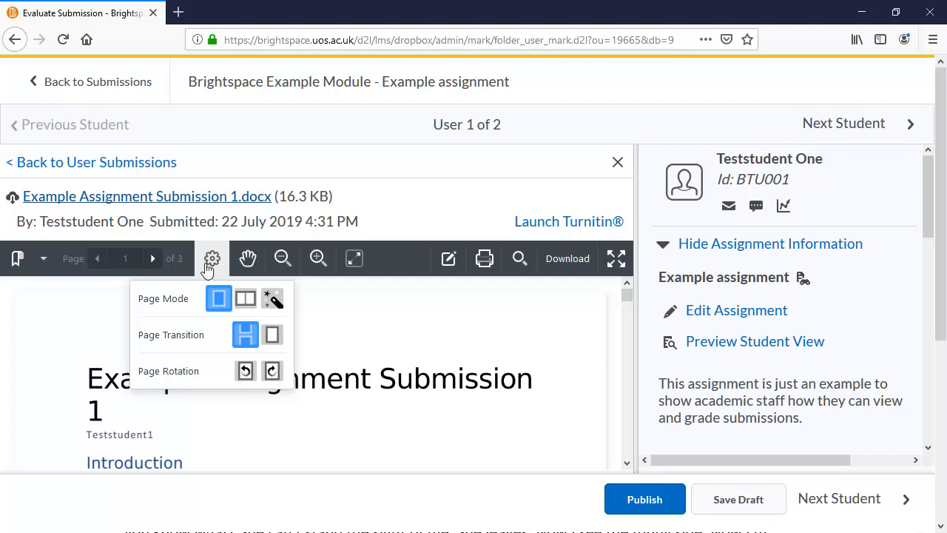
{"action": "left_click", "coordinate": [245, 298]}
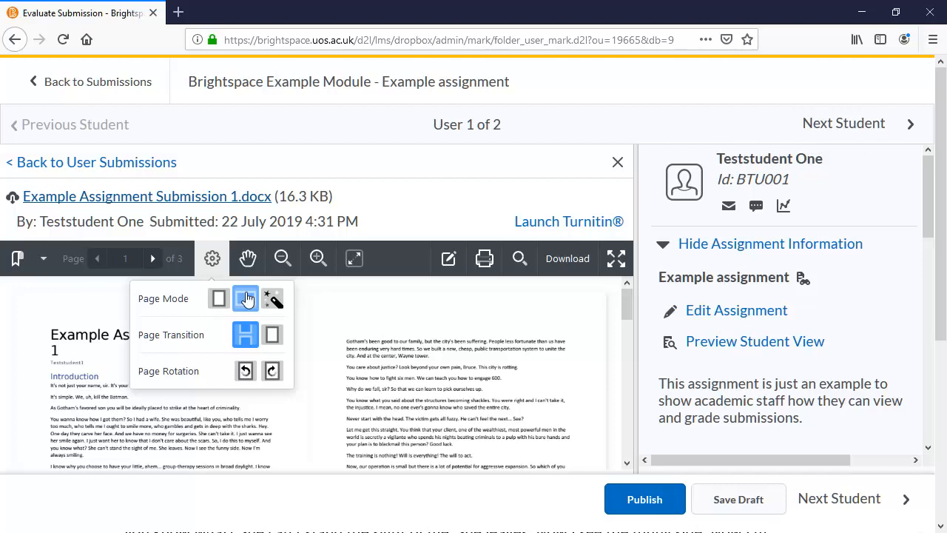
{"action": "left_click", "coordinate": [271, 308]}
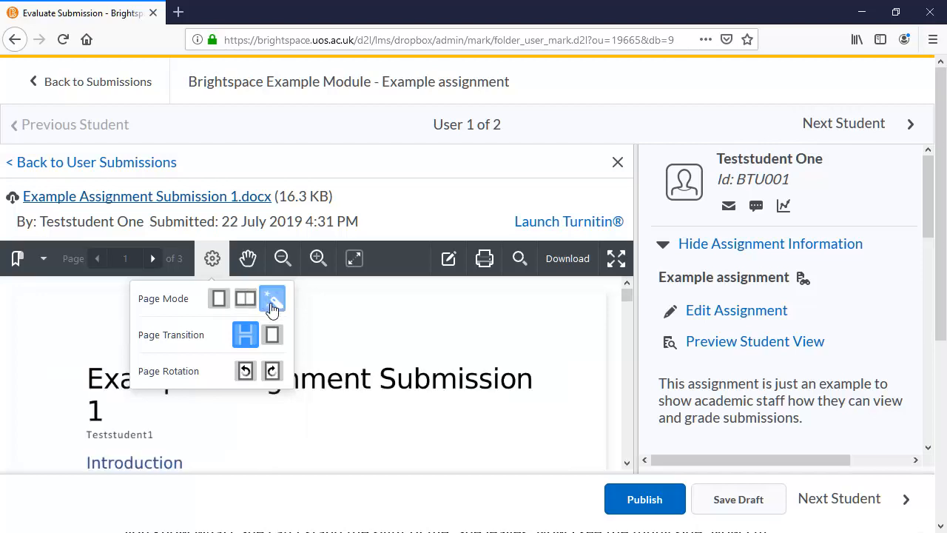
{"action": "left_click", "coordinate": [217, 299]}
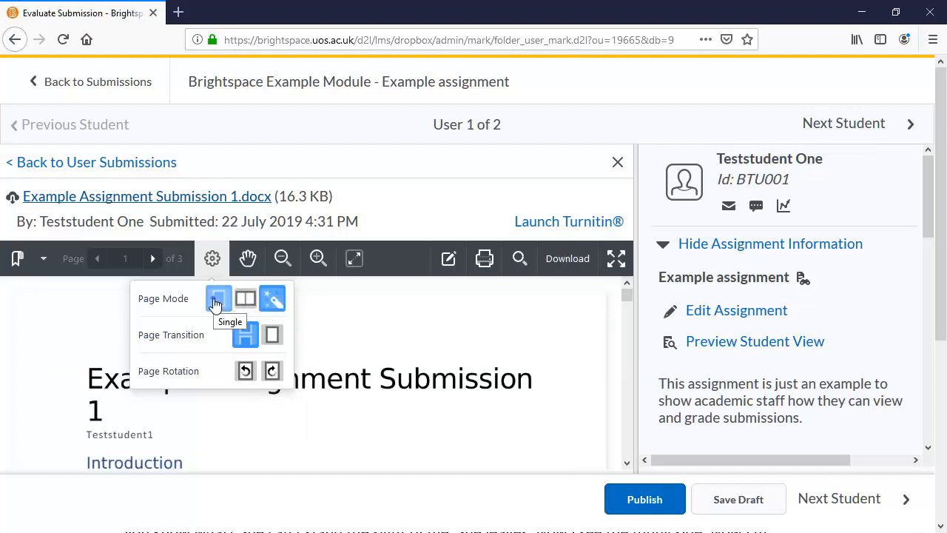
{"action": "left_click", "coordinate": [212, 259]}
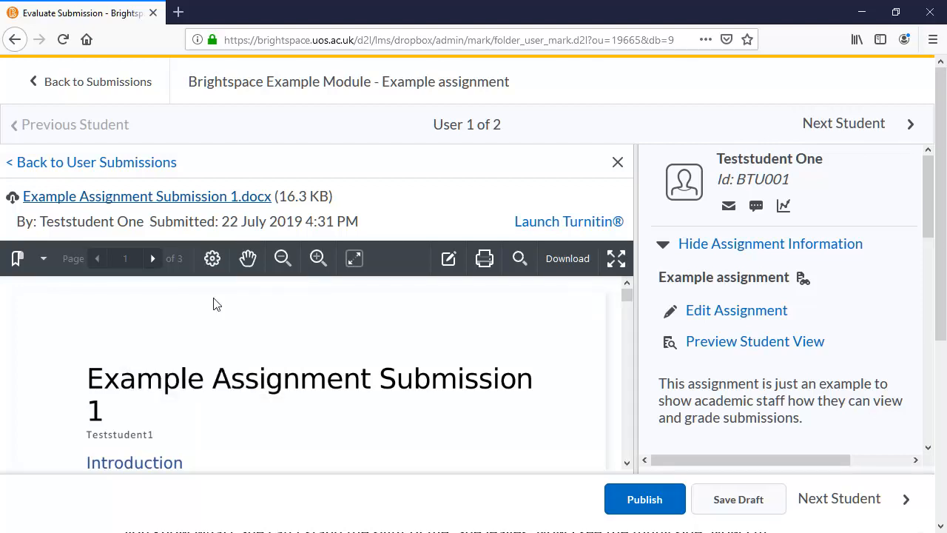
{"action": "mouse_move", "coordinate": [627, 294]}
{"action": "left_mouse_down"}
{"action": "mouse_move", "coordinate": [631, 358]}
{"action": "mouse_move", "coordinate": [634, 295]}
{"action": "left_mouse_up"}
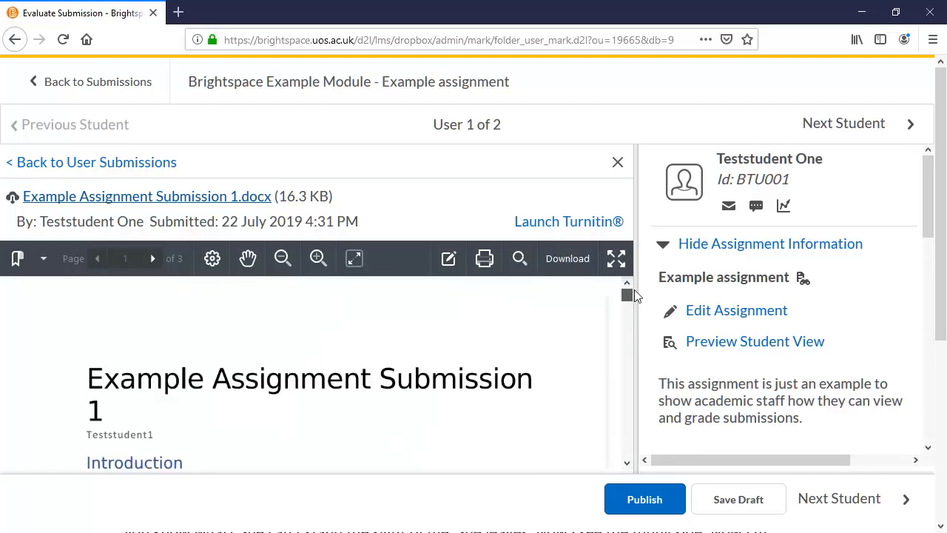
Switch the page transition to page-by-page viewing and restore continuous scrolling.
{"action": "left_click", "coordinate": [212, 258]}
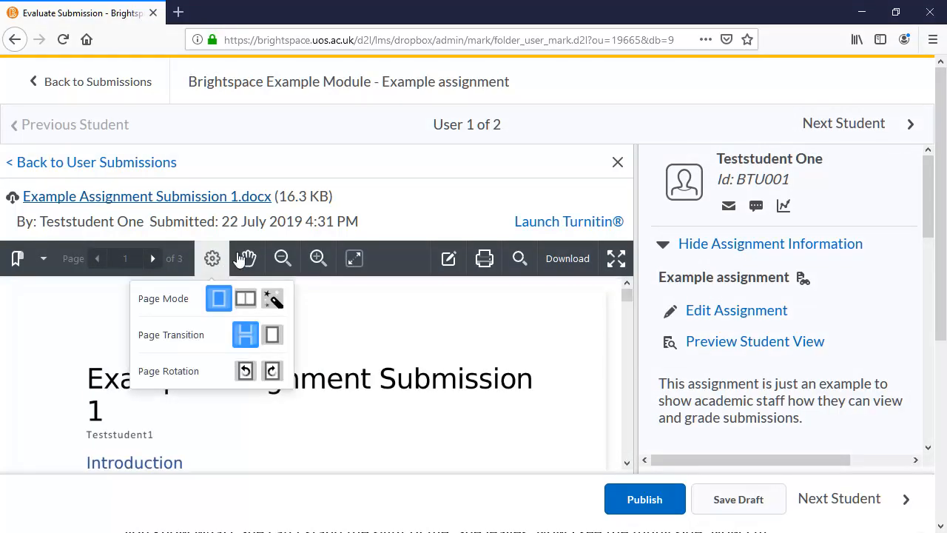
{"action": "left_click", "coordinate": [273, 337]}
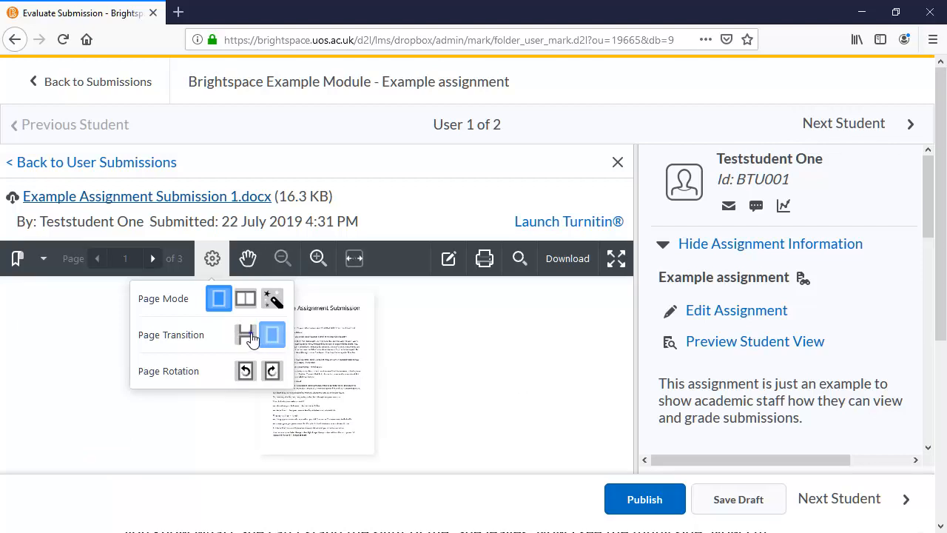
{"action": "left_click", "coordinate": [251, 337]}
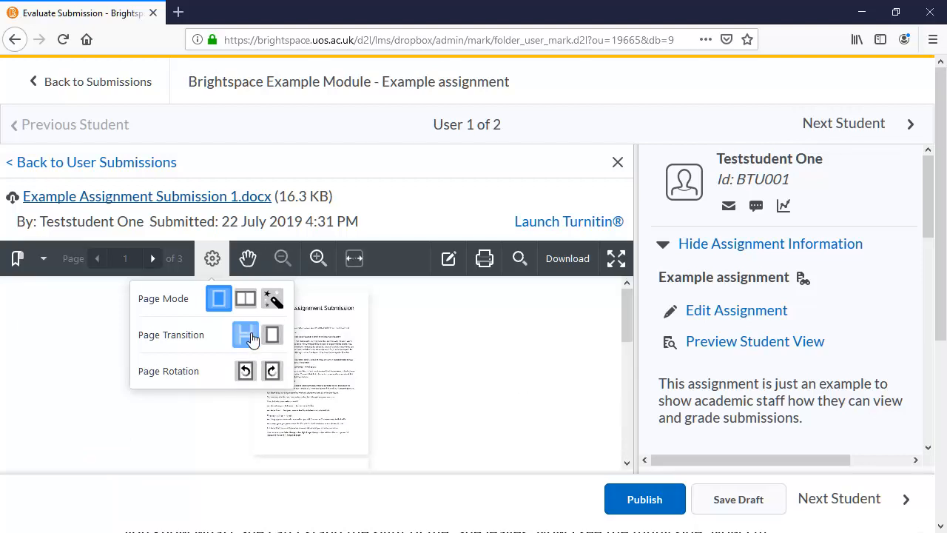
Rotate the submission's pages clockwise through a full turn until they are upright, and close the view settings.
{"action": "left_click", "coordinate": [275, 371]}
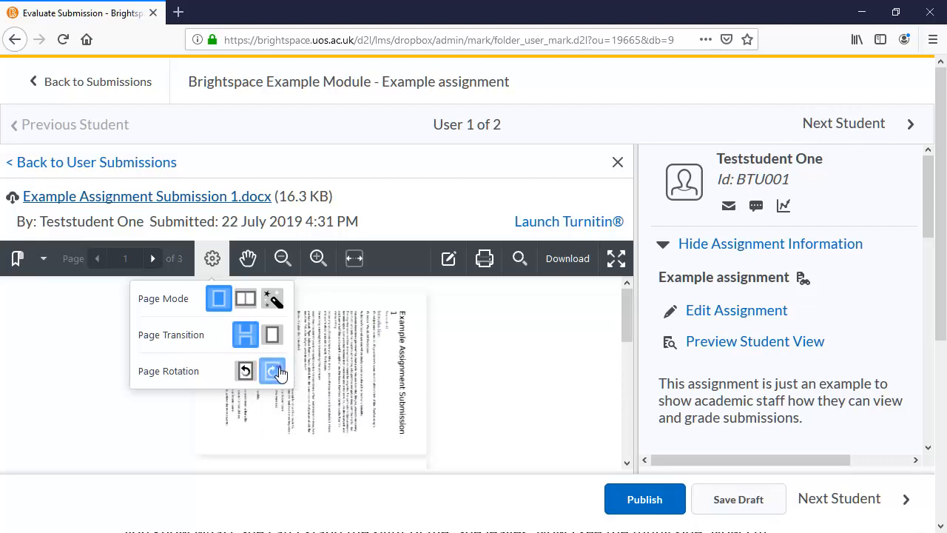
{"action": "left_click", "coordinate": [272, 371]}
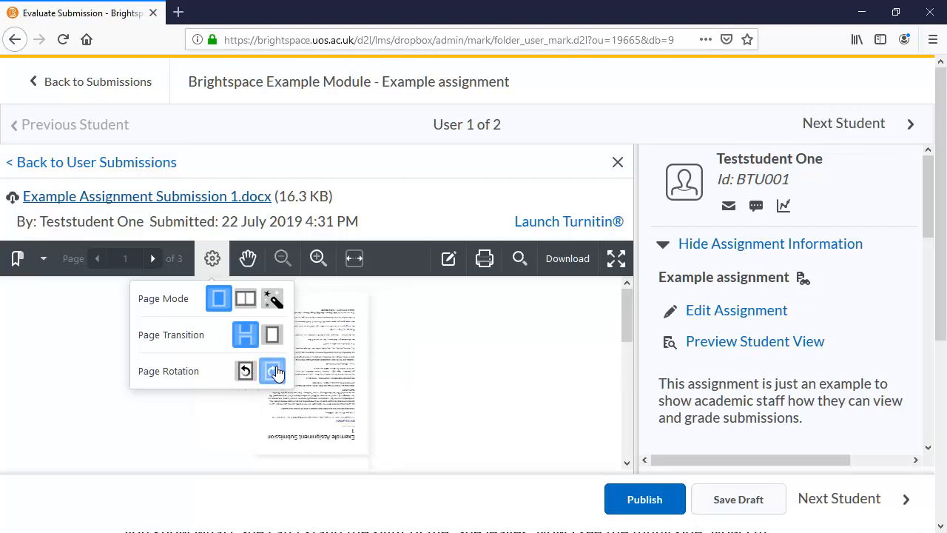
{"action": "left_click", "coordinate": [216, 267]}
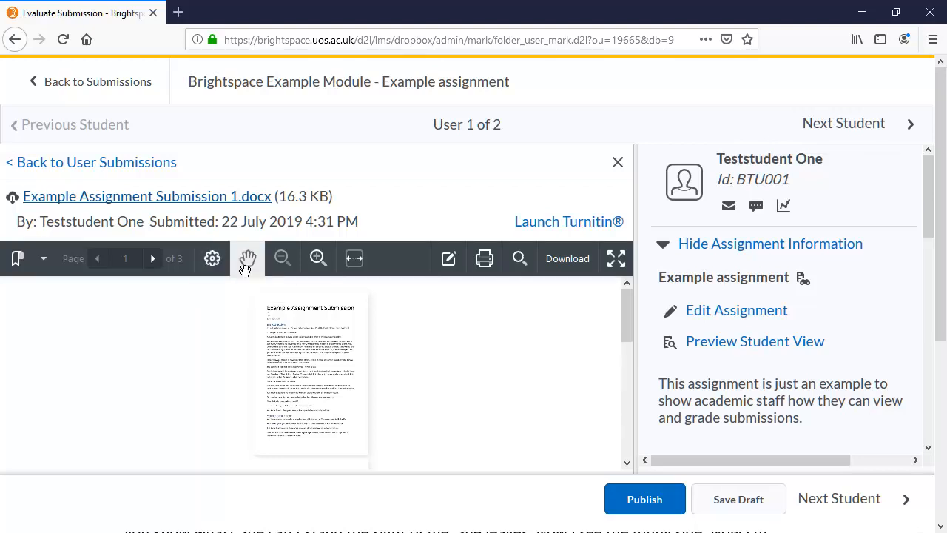
Turn on the Pan tool, move the submission page with it, and zoom in on the document.
{"action": "left_click", "coordinate": [248, 268]}
{"action": "left_click_drag", "start_coordinate": [311, 394], "coordinate": [326, 436]}
{"action": "left_click", "coordinate": [319, 263]}
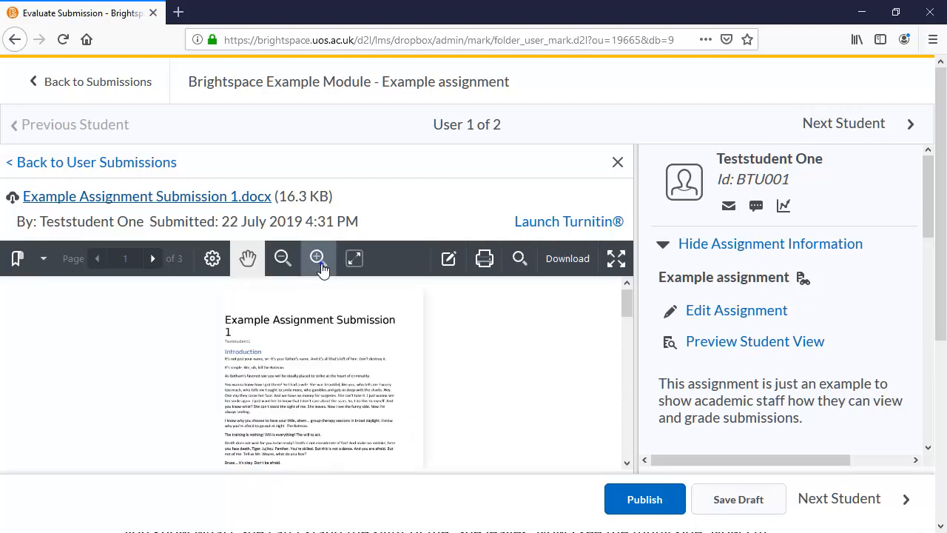
Zoom the submission out as far as possible, try the page-fit modes, and fit the page to the viewer's width.
{"action": "left_click", "coordinate": [286, 271]}
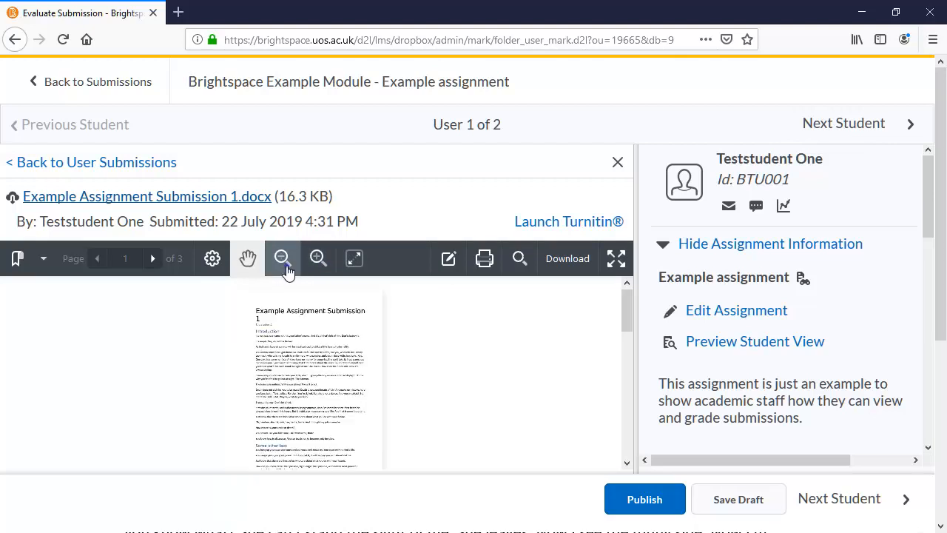
{"action": "left_click", "coordinate": [287, 270]}
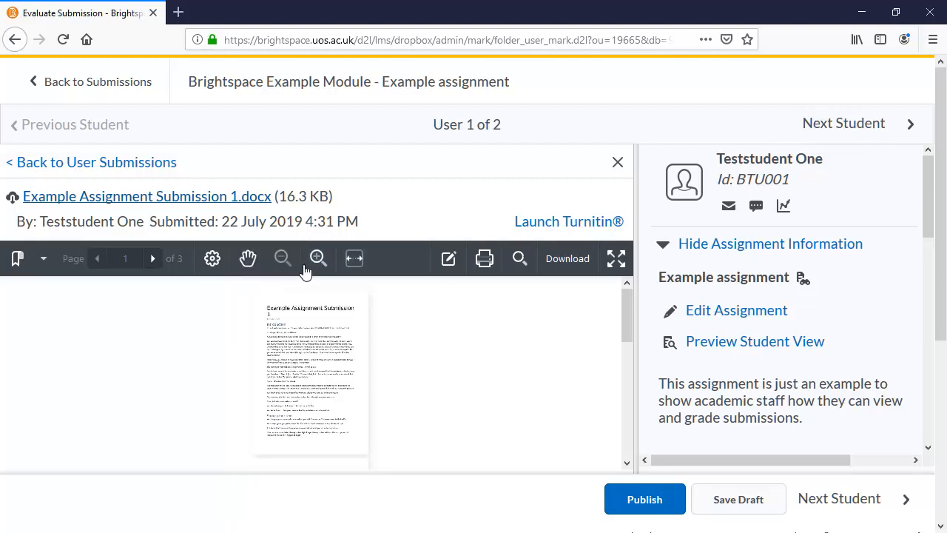
{"action": "left_click", "coordinate": [354, 264]}
{"action": "left_click", "coordinate": [354, 265]}
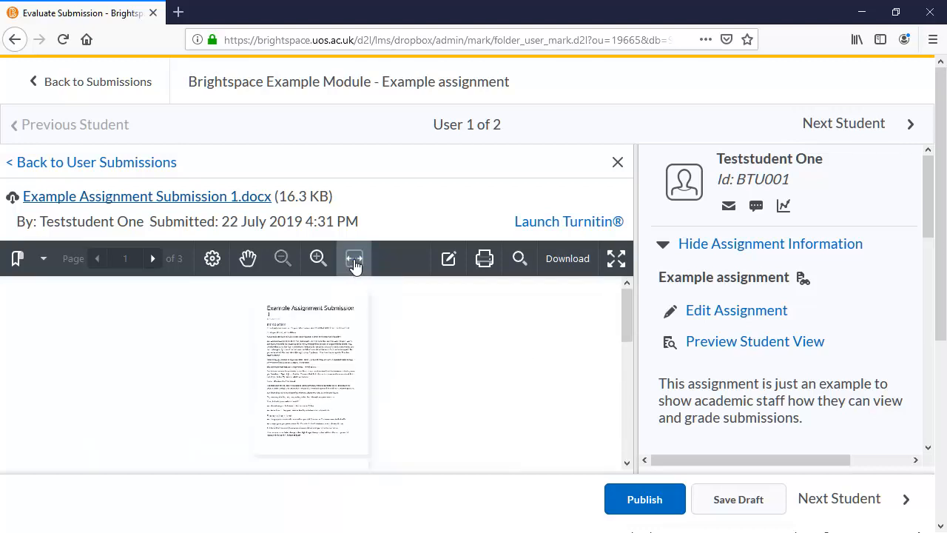
{"action": "left_click", "coordinate": [355, 260]}
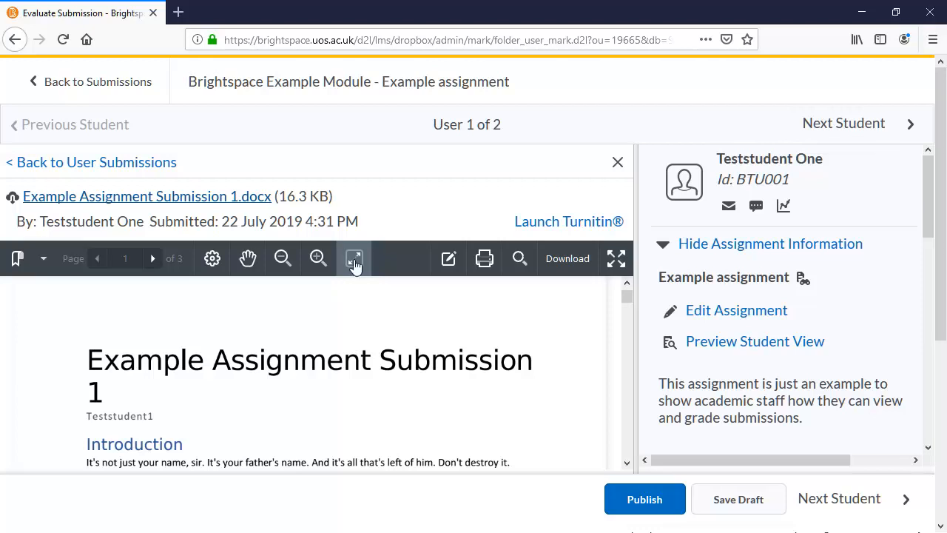
Open the annotation tools for the submission, activate the Pen, and set its stroke colour to magenta.
{"action": "left_click", "coordinate": [448, 260]}
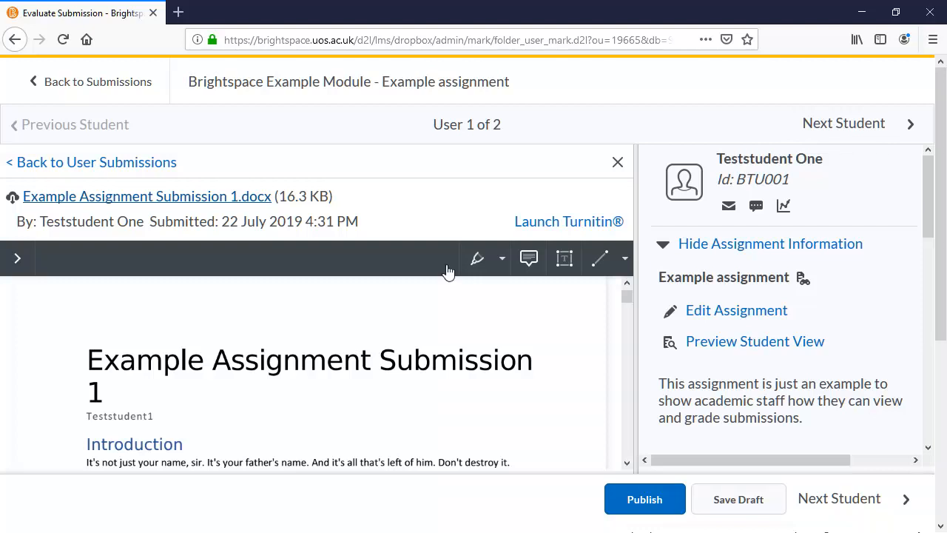
{"action": "left_click", "coordinate": [480, 262]}
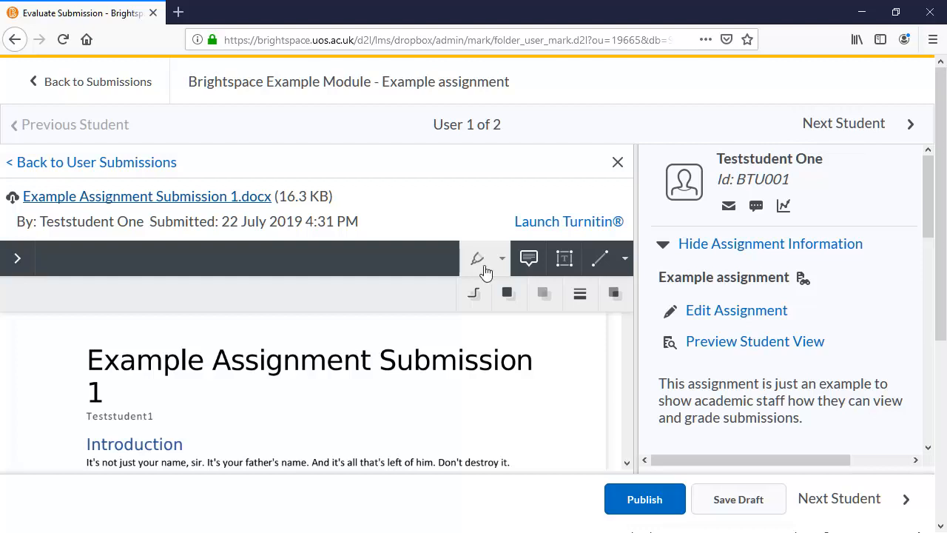
{"action": "left_click", "coordinate": [475, 295]}
{"action": "left_click", "coordinate": [592, 296]}
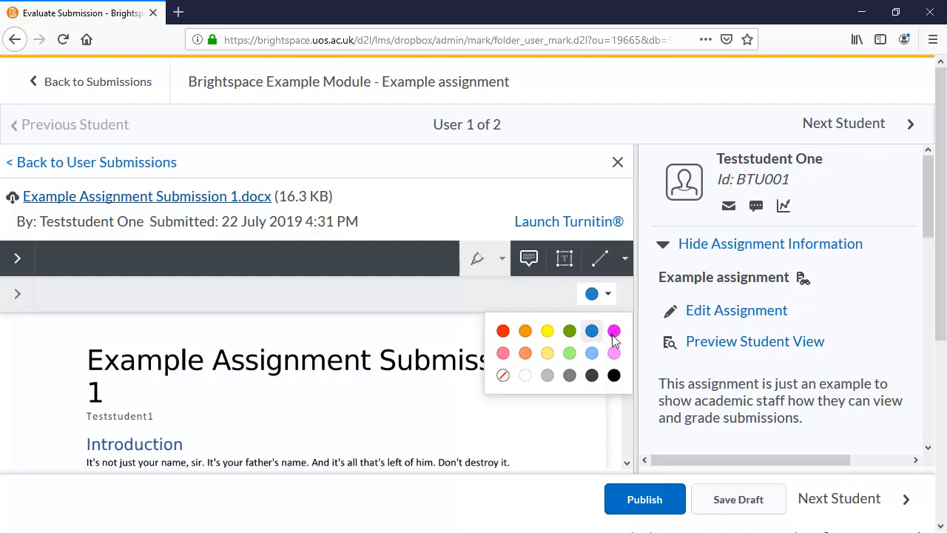
{"action": "left_click", "coordinate": [613, 341]}
{"action": "left_click", "coordinate": [25, 307]}
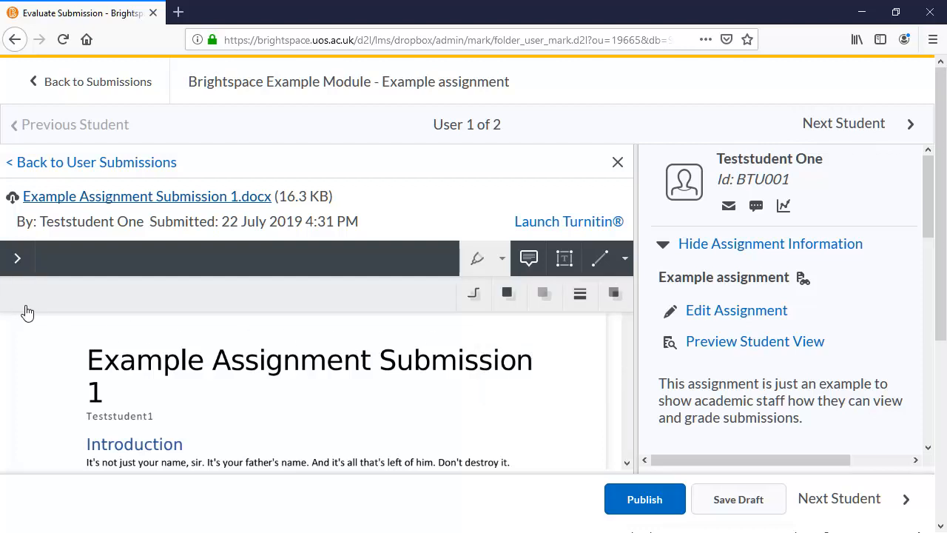
Examine the Pen's fill colour, opacity, line thickness and blend mode options without changing any of them.
{"action": "left_click", "coordinate": [504, 296]}
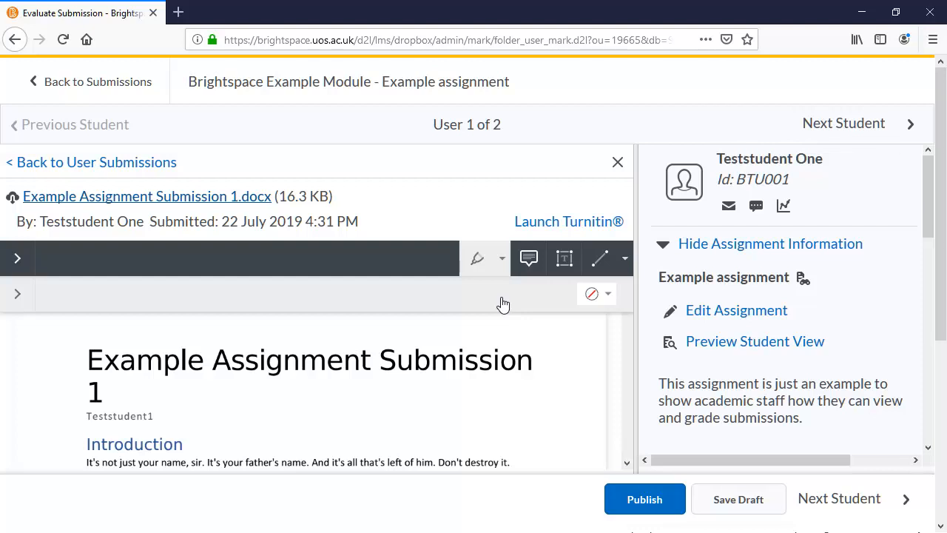
{"action": "left_click", "coordinate": [12, 296]}
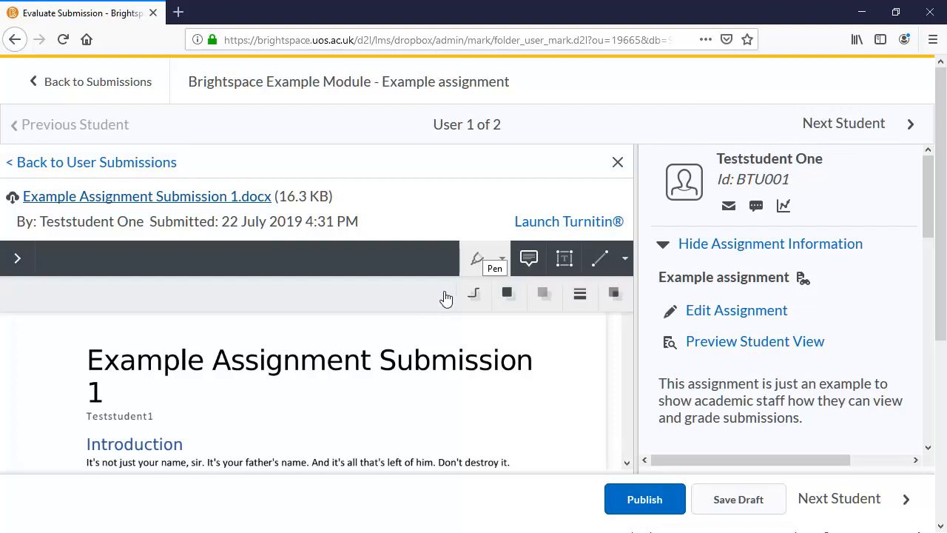
{"action": "left_click", "coordinate": [540, 299]}
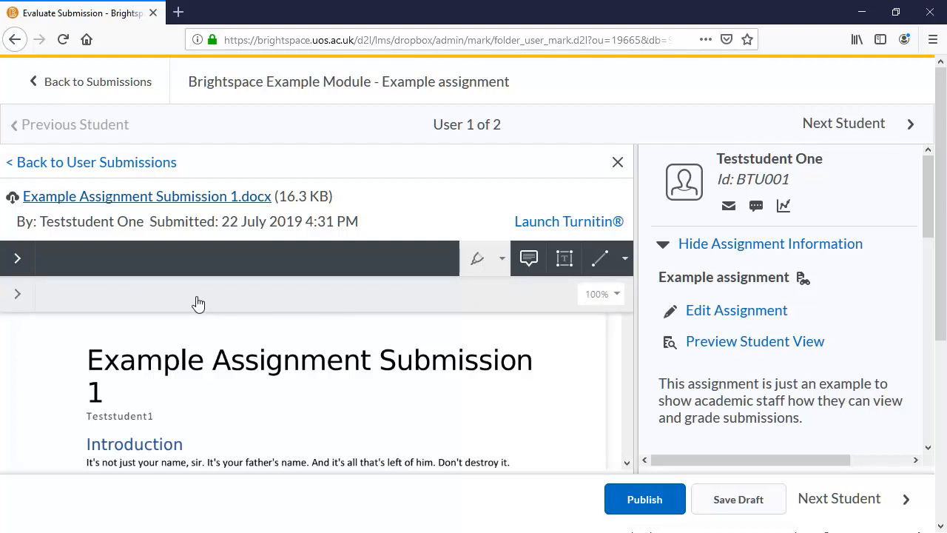
{"action": "left_click", "coordinate": [17, 295]}
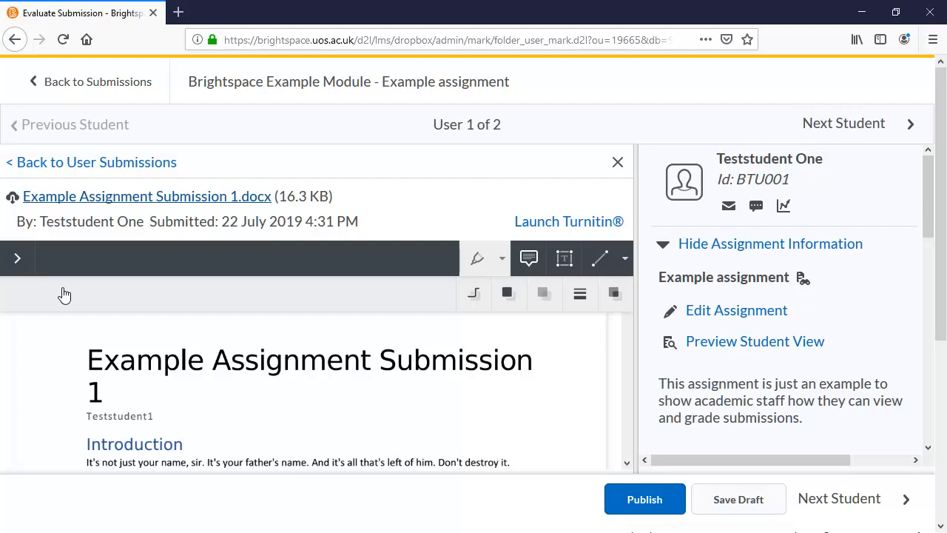
{"action": "left_click", "coordinate": [581, 300]}
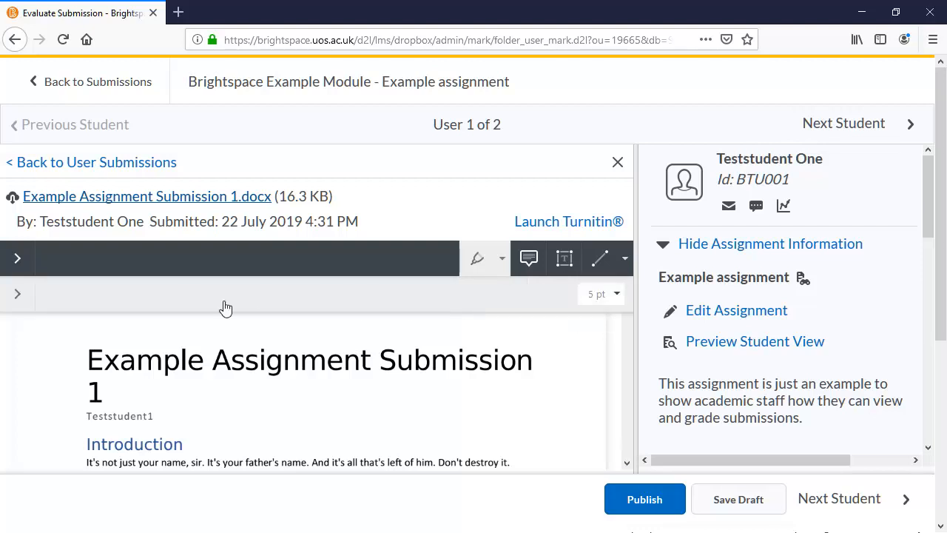
{"action": "left_click", "coordinate": [16, 298]}
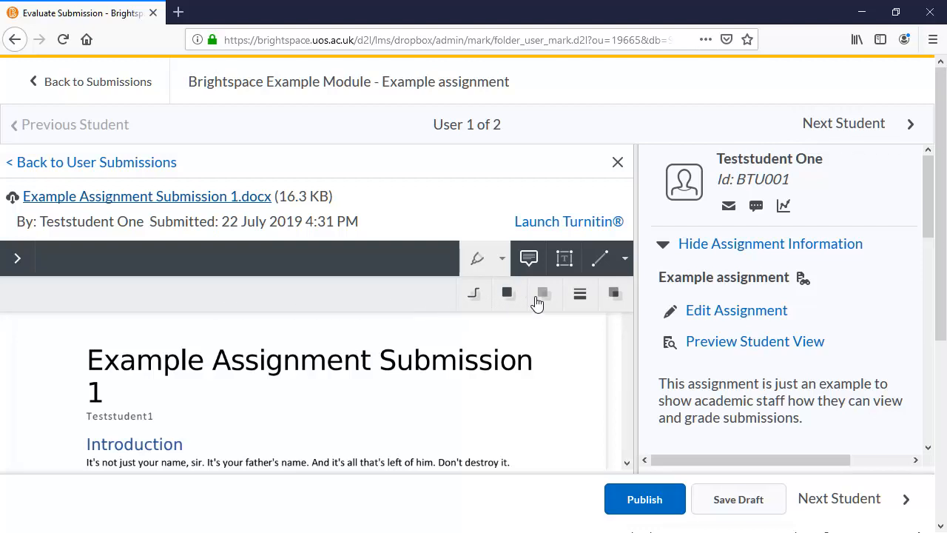
{"action": "left_click", "coordinate": [612, 291]}
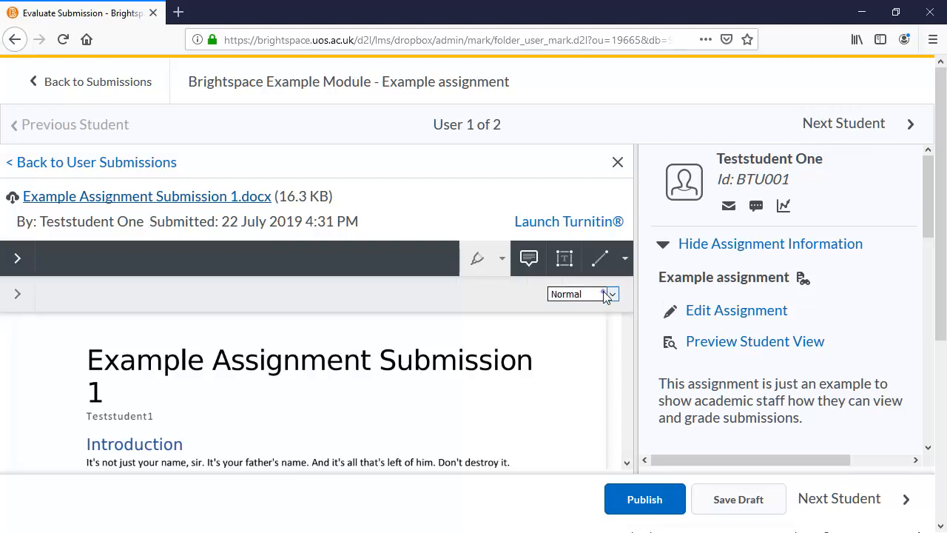
{"action": "left_click", "coordinate": [610, 294]}
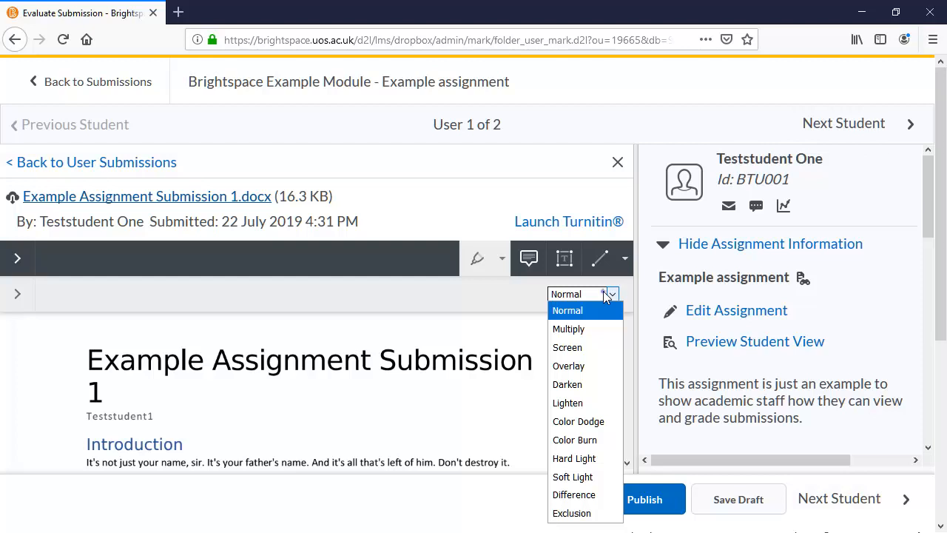
{"action": "left_click", "coordinate": [606, 295]}
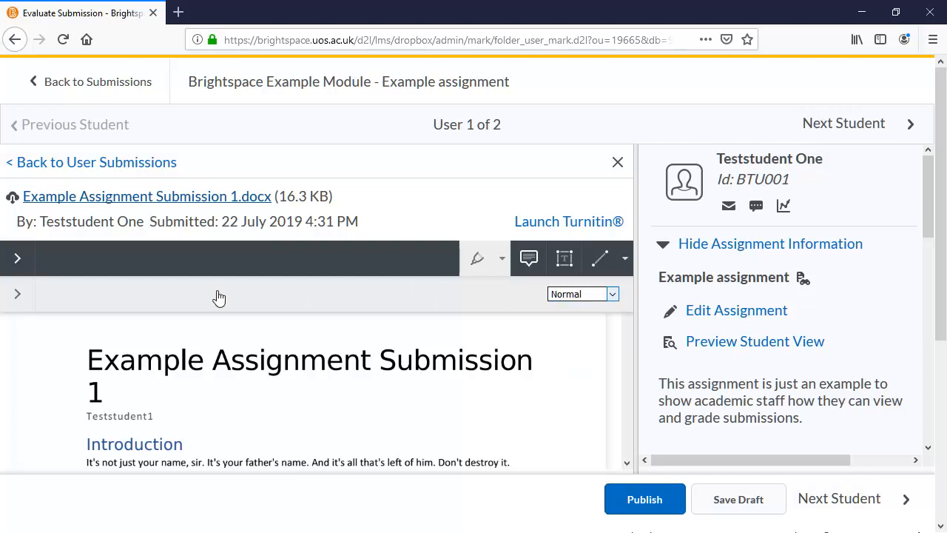
{"action": "left_click", "coordinate": [11, 294]}
Draw a freehand magenta scribble between the submission's title and first sentence, and delete that annotation.
{"action": "mouse_move", "coordinate": [324, 405]}
{"action": "left_mouse_down"}
{"action": "mouse_move", "coordinate": [392, 404]}
{"action": "mouse_move", "coordinate": [402, 438]}
{"action": "mouse_move", "coordinate": [433, 429]}
{"action": "mouse_move", "coordinate": [296, 440]}
{"action": "mouse_move", "coordinate": [349, 458]}
{"action": "mouse_move", "coordinate": [403, 389]}
{"action": "mouse_move", "coordinate": [457, 425]}
{"action": "mouse_move", "coordinate": [505, 418]}
{"action": "left_mouse_up"}
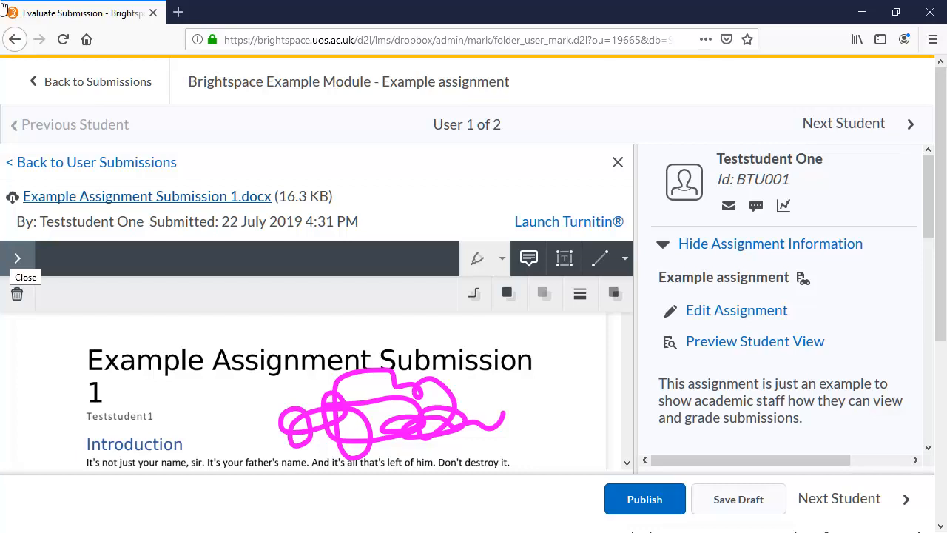
{"action": "left_click", "coordinate": [17, 294]}
{"action": "left_click", "coordinate": [404, 371]}
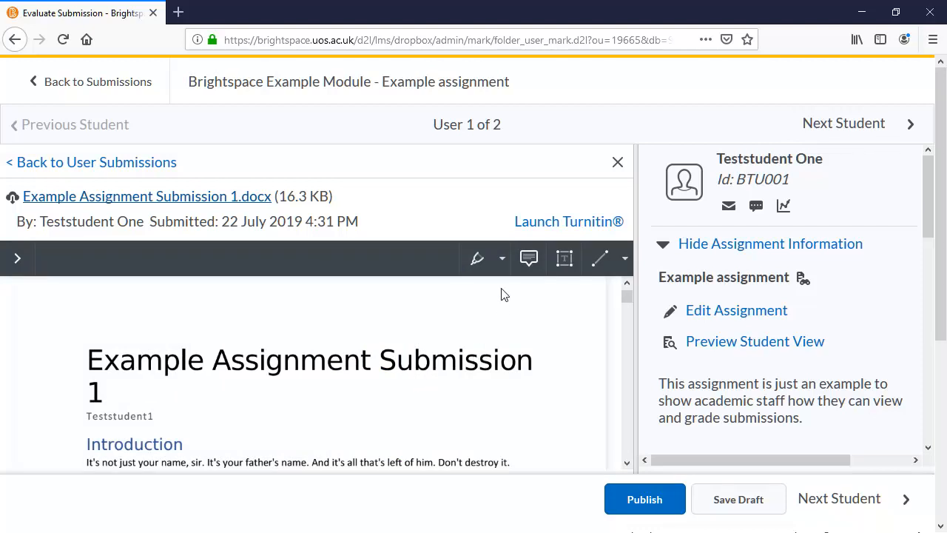
Mark the first line of the submission's title with a yellow freehand Highlighter stroke.
{"action": "left_click", "coordinate": [502, 261]}
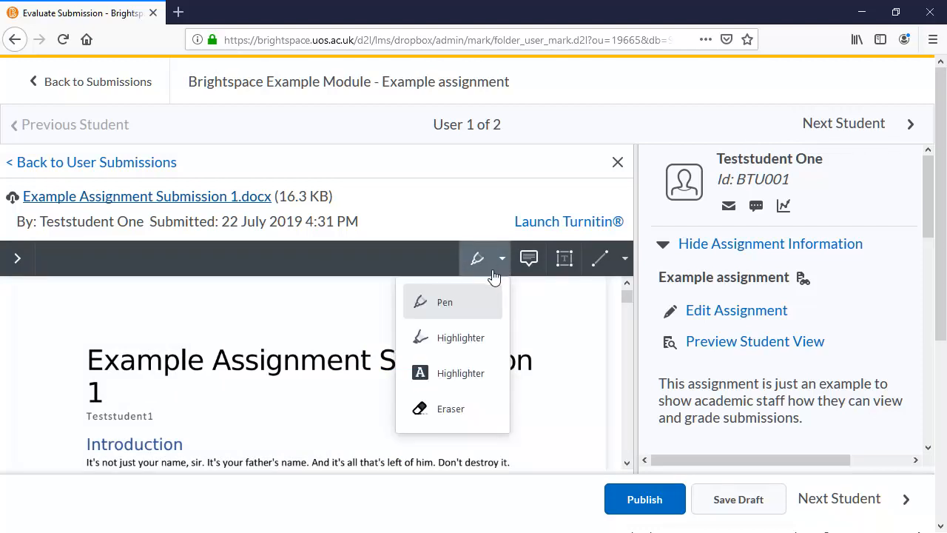
{"action": "left_click", "coordinate": [486, 339]}
{"action": "left_click_drag", "start_coordinate": [518, 358], "coordinate": [74, 346]}
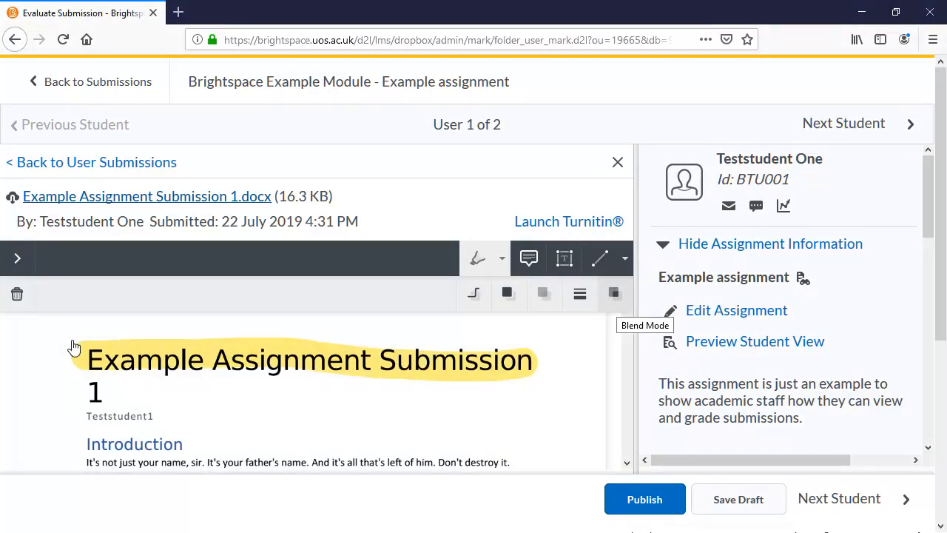
Highlight the text from the title through the first sentence under Introduction with the text Highlighter.
{"action": "left_click", "coordinate": [500, 259]}
{"action": "left_click", "coordinate": [460, 376]}
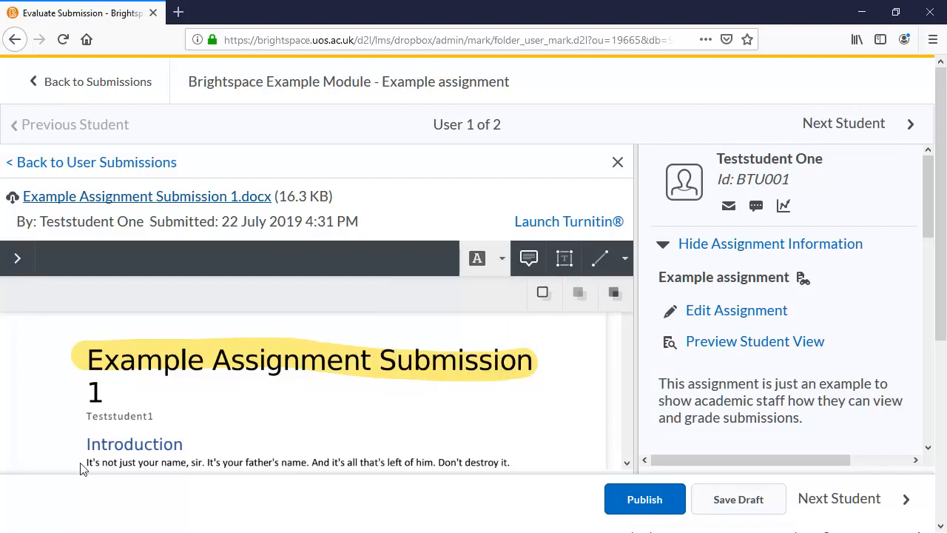
{"action": "mouse_move", "coordinate": [81, 468]}
{"action": "left_mouse_down"}
{"action": "mouse_move", "coordinate": [309, 461]}
{"action": "mouse_move", "coordinate": [512, 468]}
{"action": "left_mouse_up"}
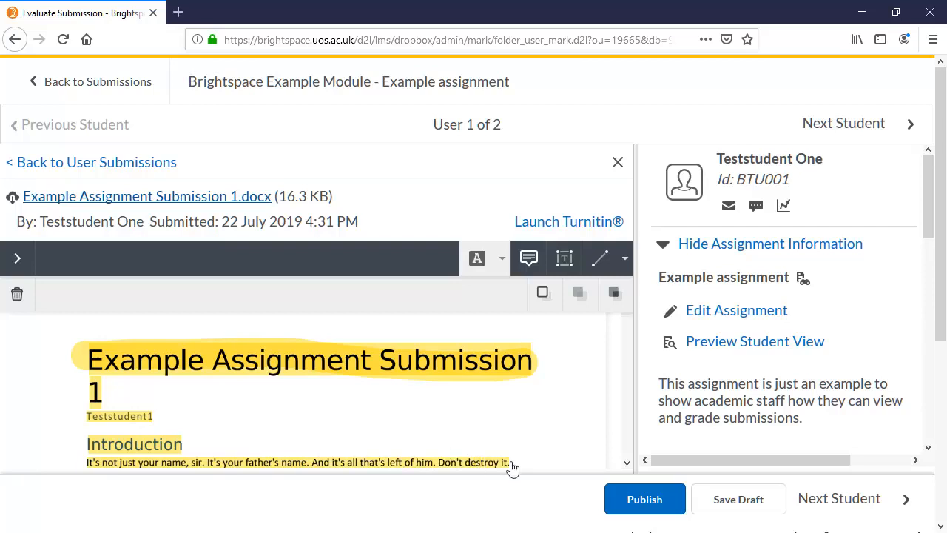
Activate the Eraser for the annotations and set its size to 40 pt.
{"action": "left_click", "coordinate": [499, 263]}
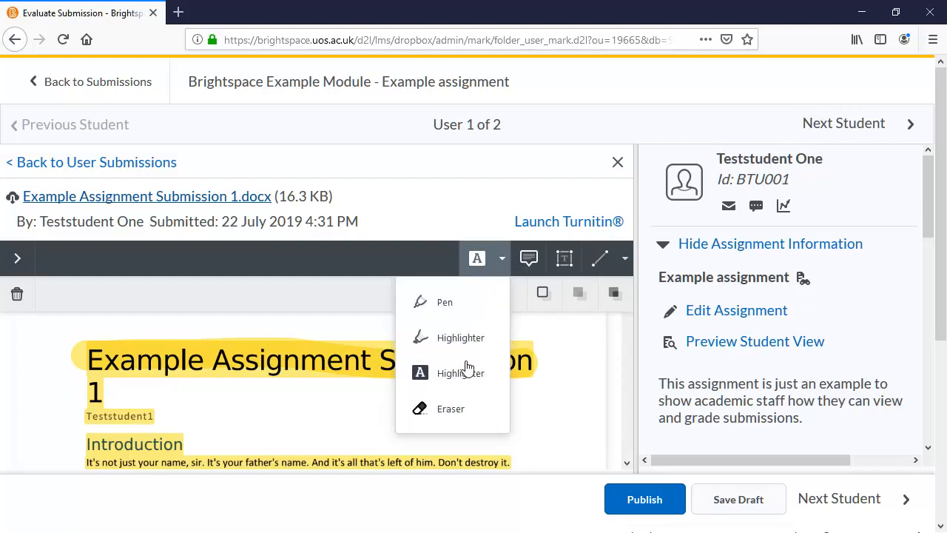
{"action": "left_click", "coordinate": [465, 407]}
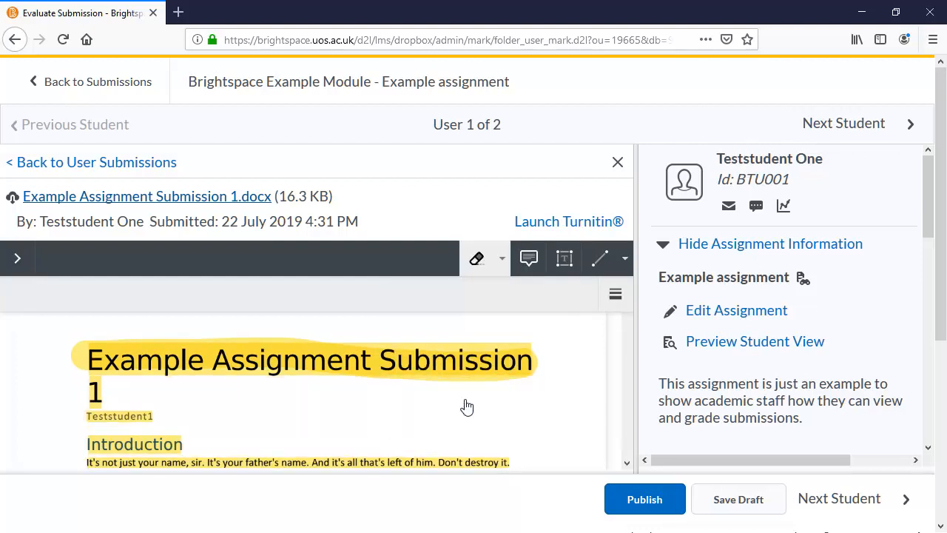
{"action": "left_click", "coordinate": [616, 295]}
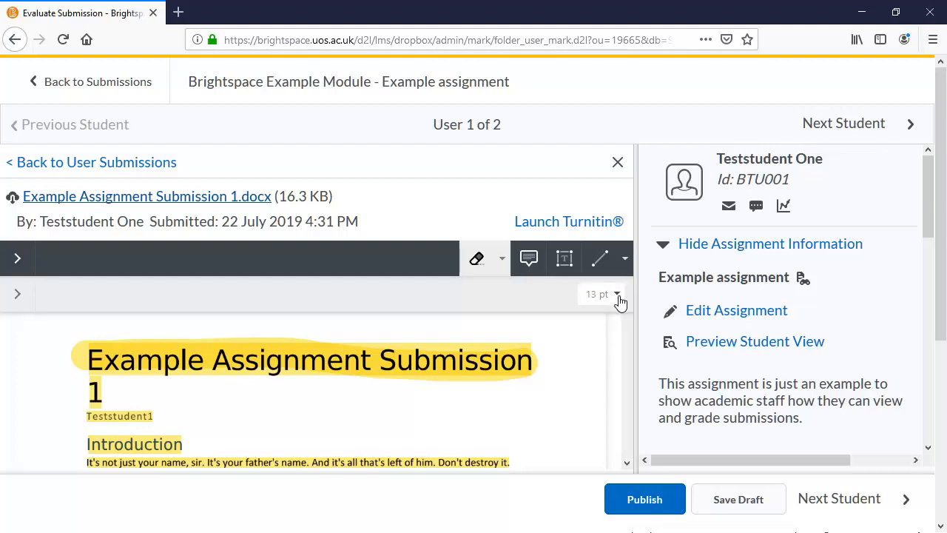
{"action": "left_click", "coordinate": [619, 296]}
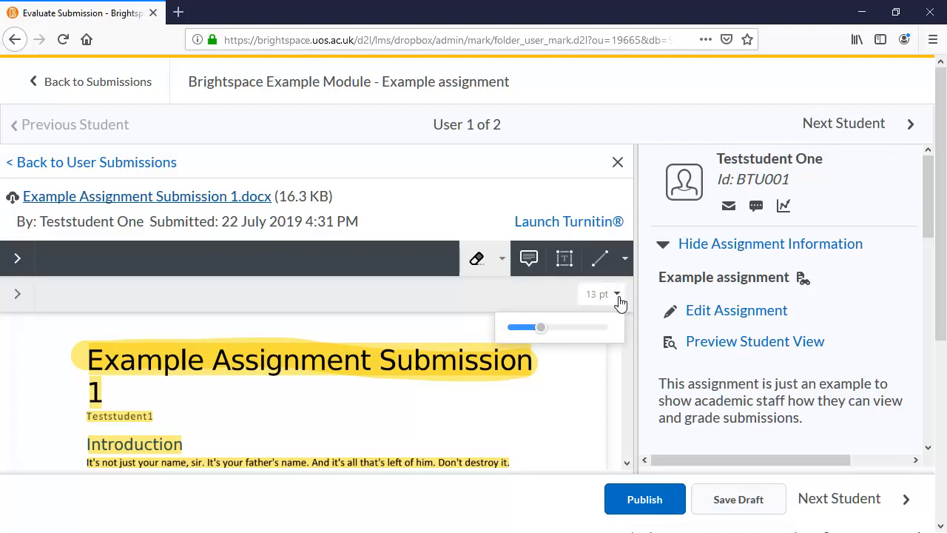
{"action": "left_click", "coordinate": [543, 329]}
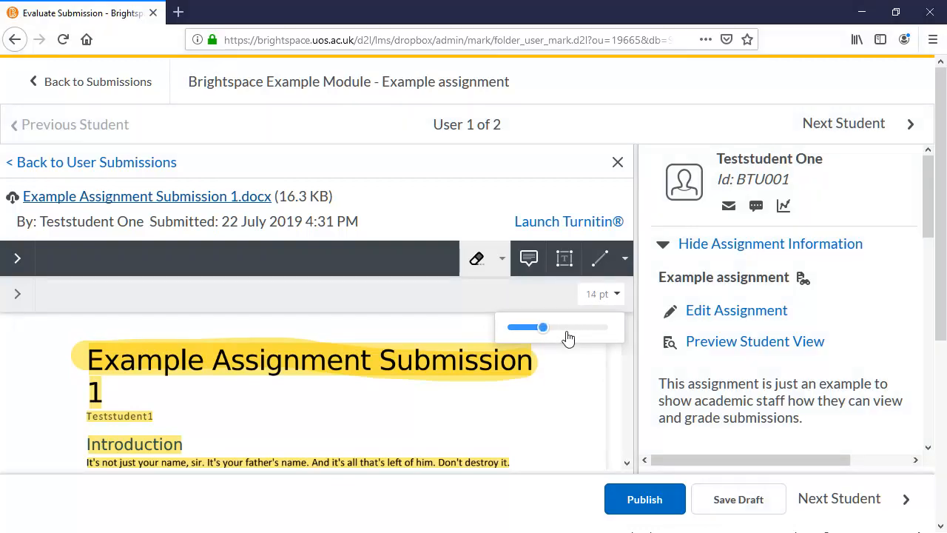
{"action": "left_click_drag", "start_coordinate": [568, 338], "coordinate": [615, 332]}
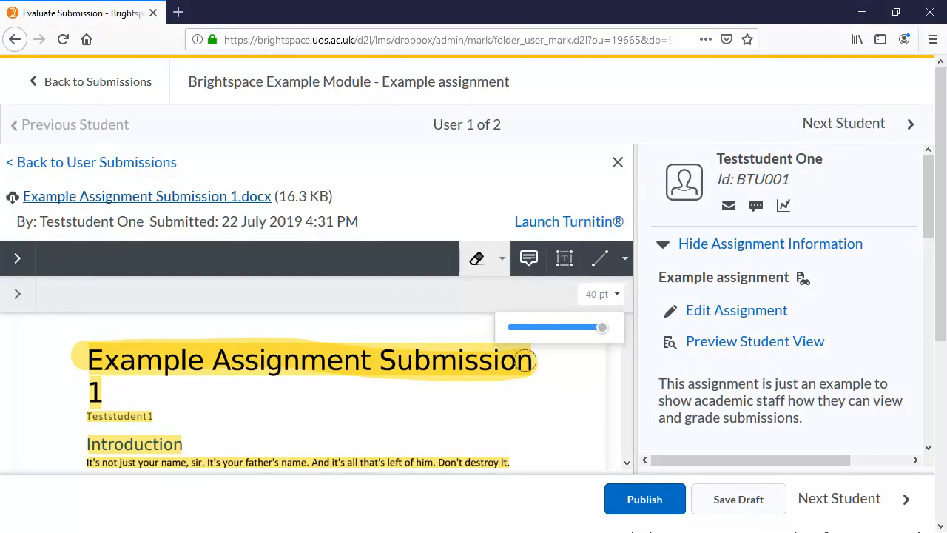
Erase the freehand highlighter stroke over the title, leave the Eraser, and delete the remaining text highlight annotation.
{"action": "mouse_move", "coordinate": [522, 360]}
{"action": "left_mouse_down"}
{"action": "mouse_move", "coordinate": [481, 345]}
{"action": "mouse_move", "coordinate": [123, 339]}
{"action": "mouse_move", "coordinate": [91, 386]}
{"action": "left_mouse_up"}
{"action": "key", "text": "Escape"}
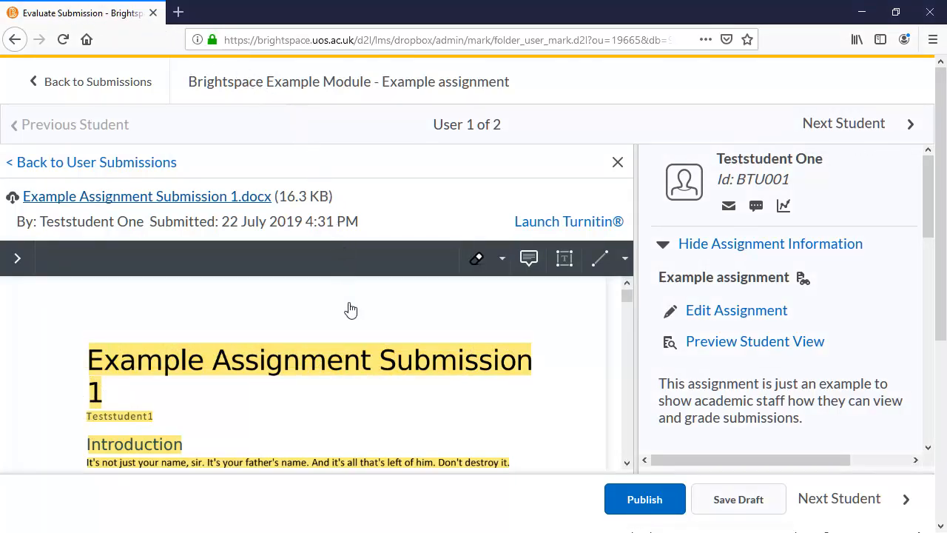
{"action": "left_click", "coordinate": [353, 356]}
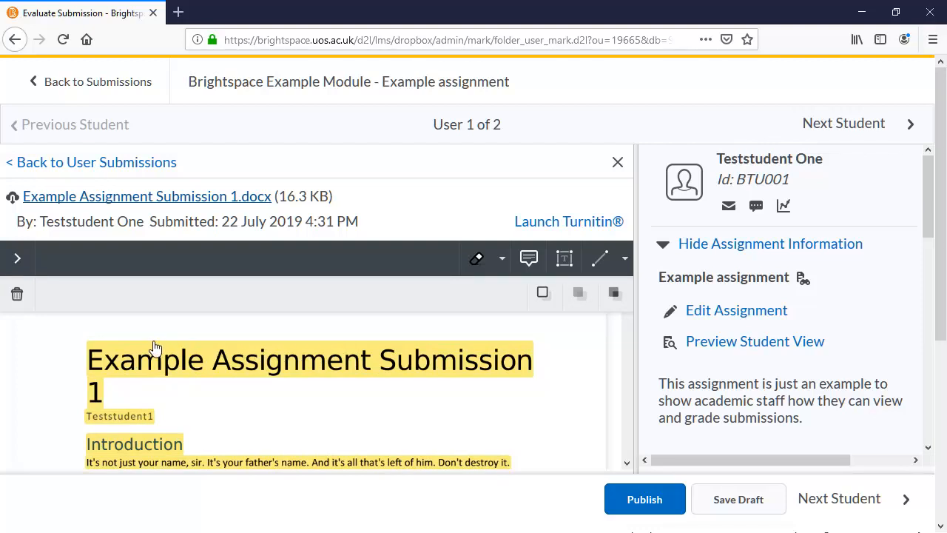
{"action": "left_click", "coordinate": [15, 295]}
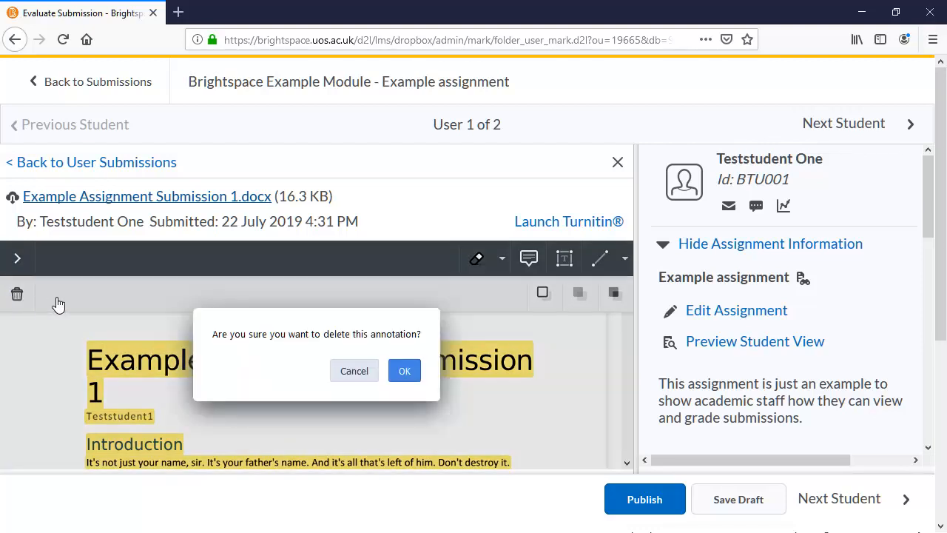
{"action": "left_click", "coordinate": [419, 370]}
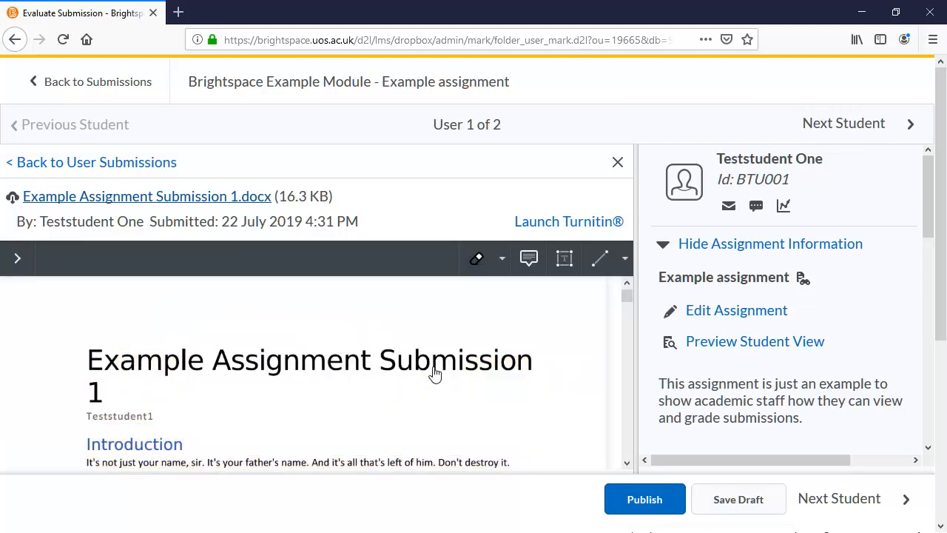
Place a note annotation on the word "Submission" in the title with the text "This is a note.".
{"action": "left_click", "coordinate": [529, 259]}
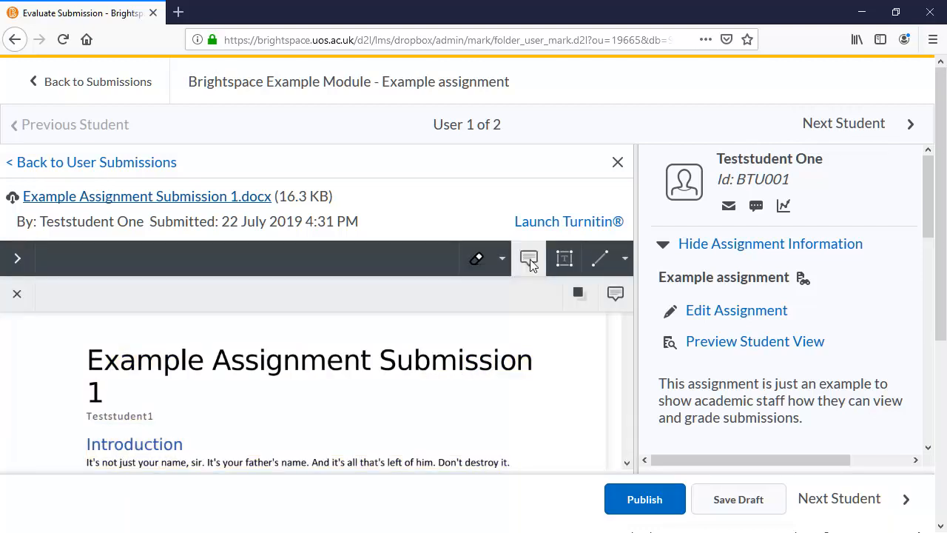
{"action": "left_click", "coordinate": [438, 366]}
{"action": "type", "text": "This is a note."}
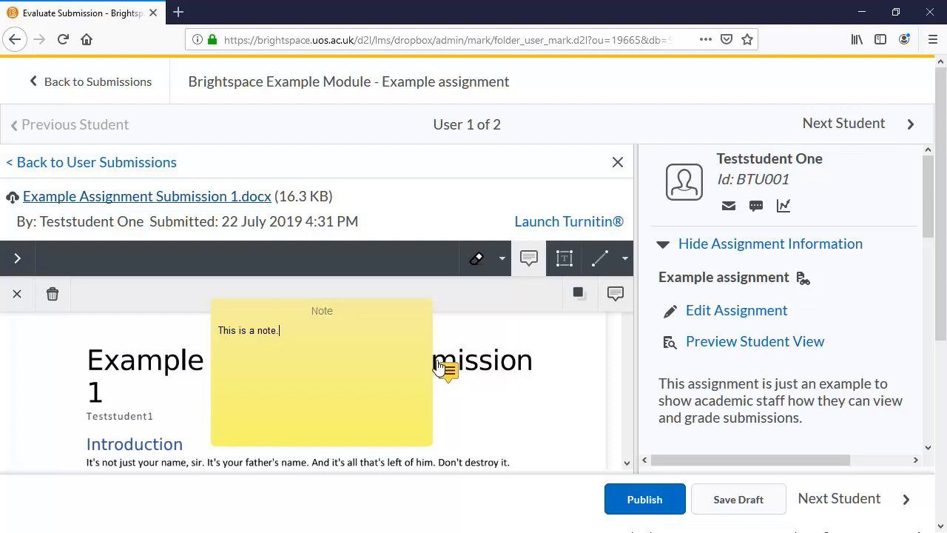
Recolour the note annotation red and change its icon first to a star, finally to a question mark.
{"action": "left_click", "coordinate": [579, 293]}
{"action": "left_click", "coordinate": [541, 295]}
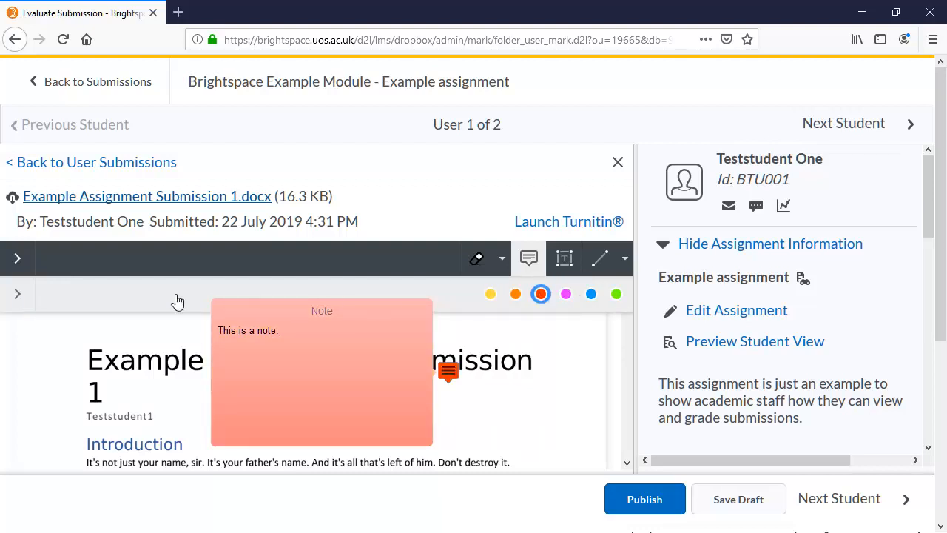
{"action": "left_click", "coordinate": [17, 294]}
{"action": "left_click", "coordinate": [615, 295]}
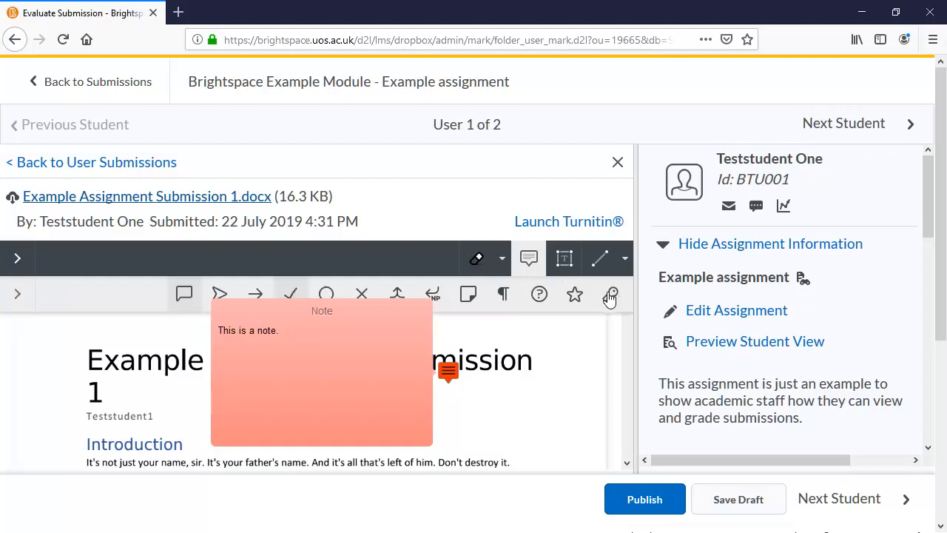
{"action": "left_click", "coordinate": [609, 294]}
{"action": "left_click", "coordinate": [581, 302]}
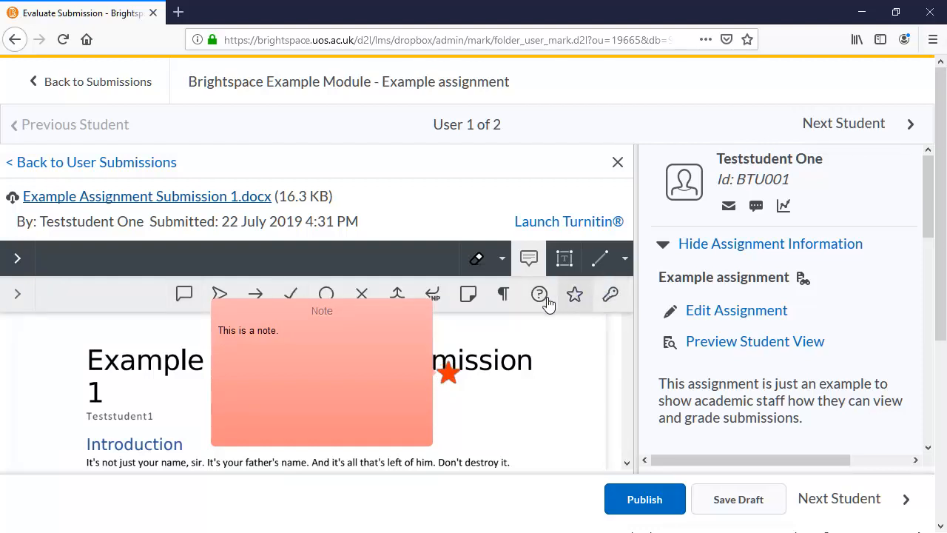
{"action": "left_click", "coordinate": [546, 304]}
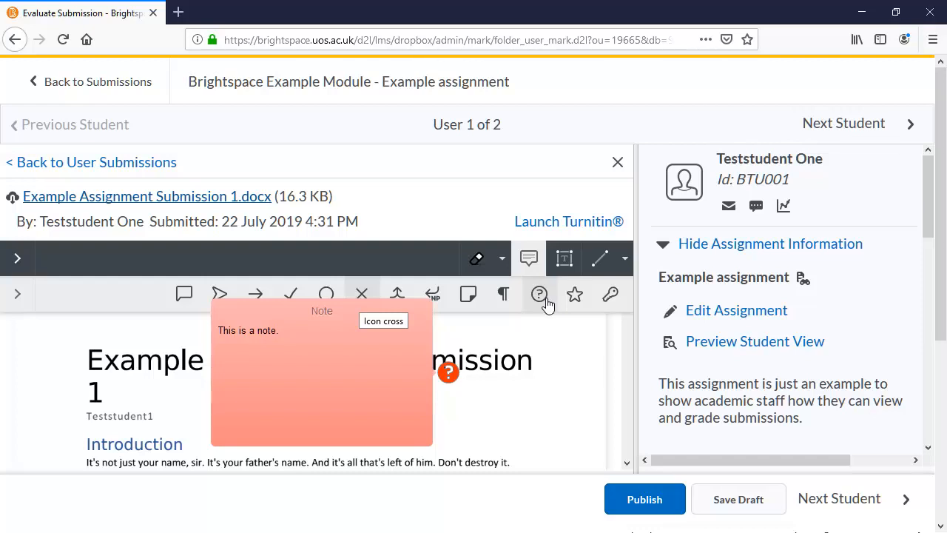
Delete the note annotation from the document title and confirm the deletion.
{"action": "left_click", "coordinate": [14, 293]}
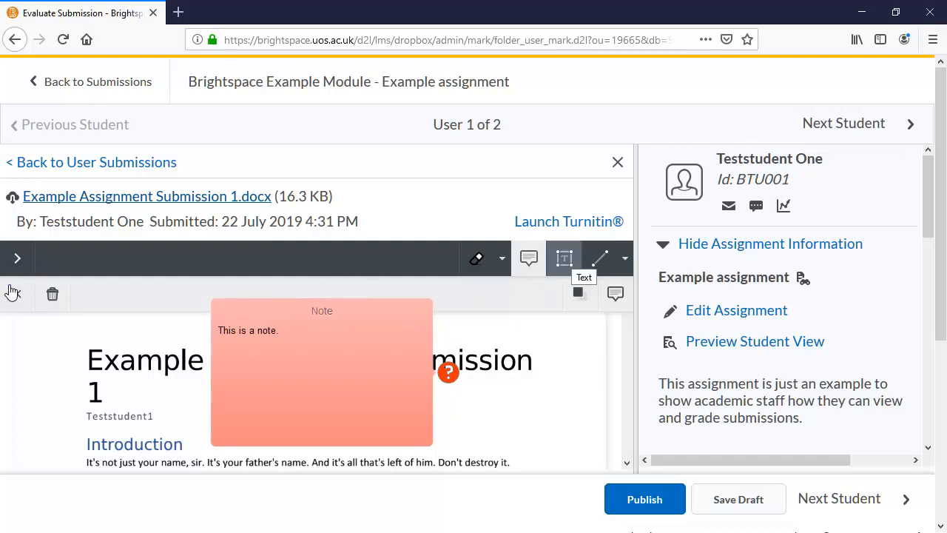
{"action": "left_click", "coordinate": [52, 296]}
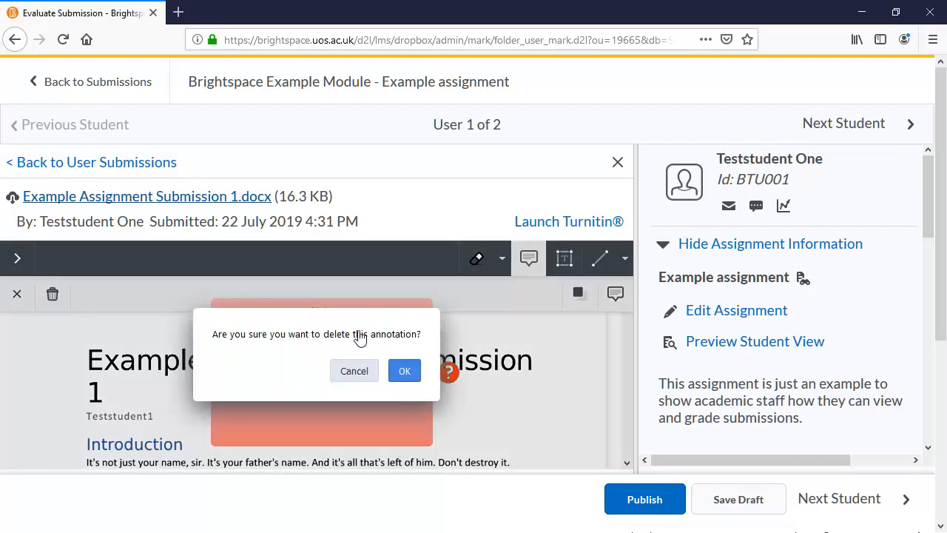
{"action": "left_click", "coordinate": [400, 376]}
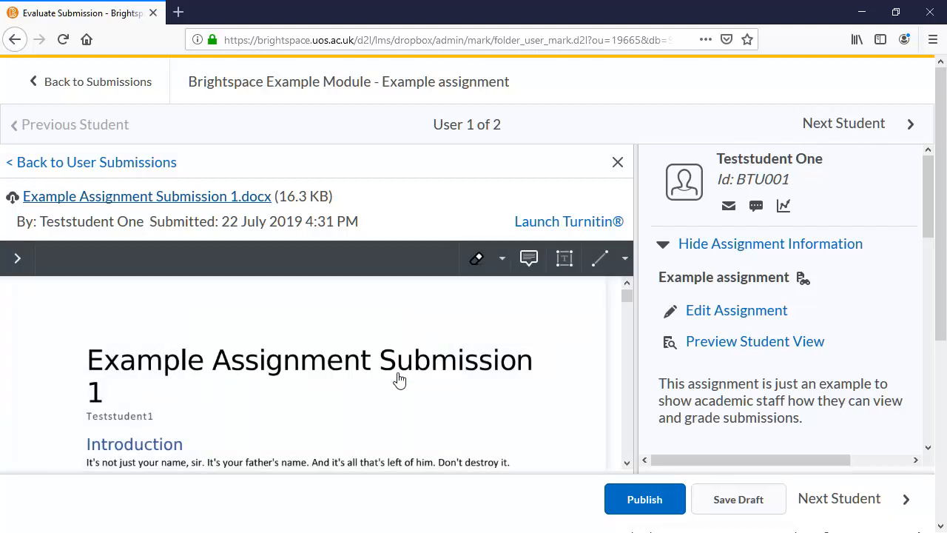
Add the magenta text annotation "This is some text." below the title, and delete it again.
{"action": "left_click", "coordinate": [565, 258]}
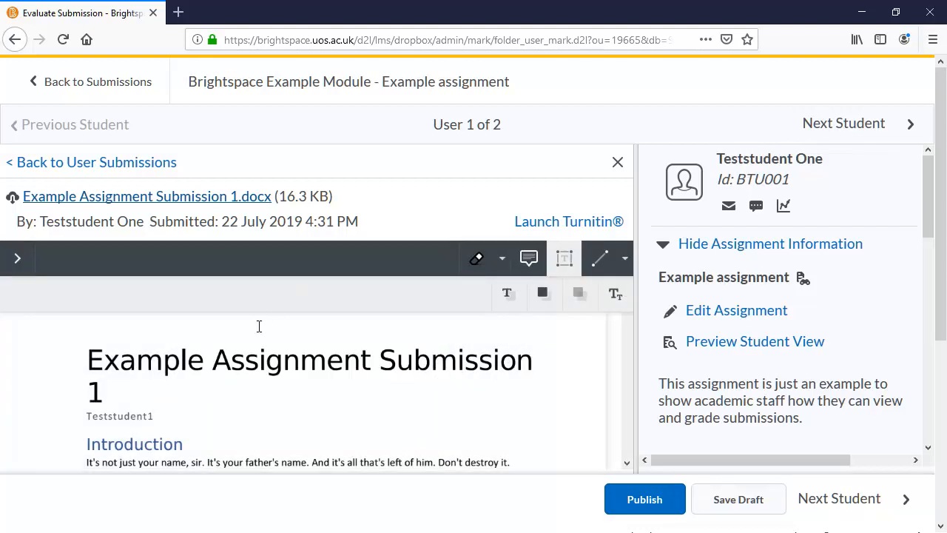
{"action": "left_click", "coordinate": [220, 414]}
{"action": "type", "text": "This is some text."}
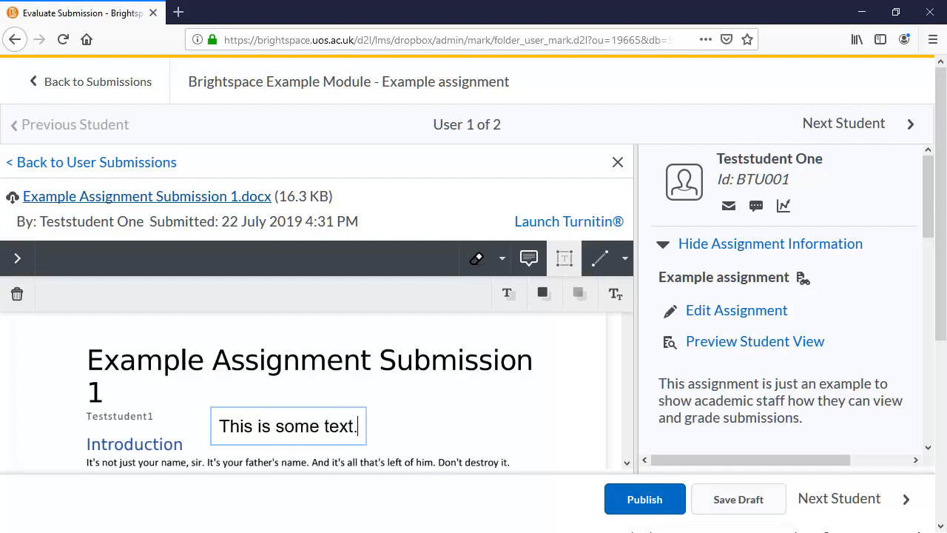
{"action": "left_click", "coordinate": [510, 294]}
{"action": "left_click", "coordinate": [17, 295]}
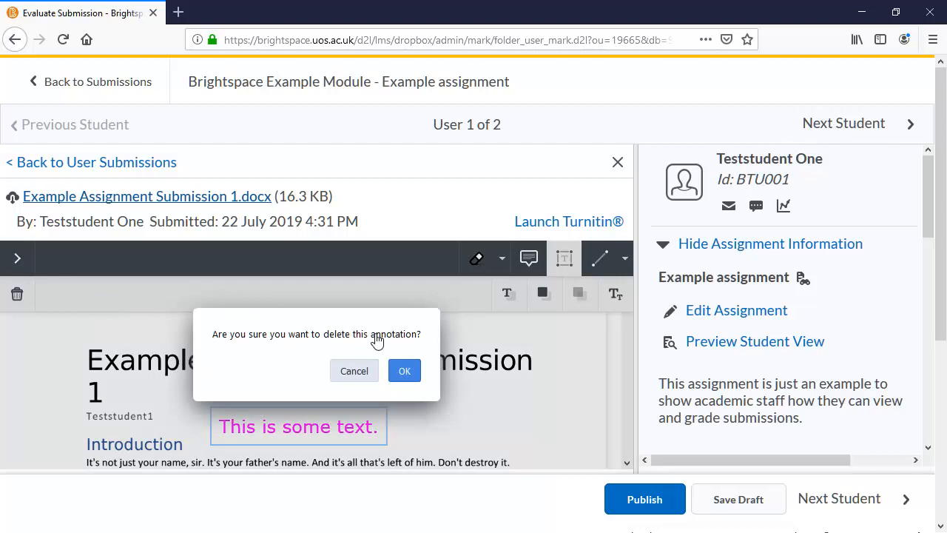
{"action": "left_click", "coordinate": [403, 371]}
Draw a dotted green line with a square start and an arrowhead end above the title, and delete it again.
{"action": "left_click", "coordinate": [612, 259]}
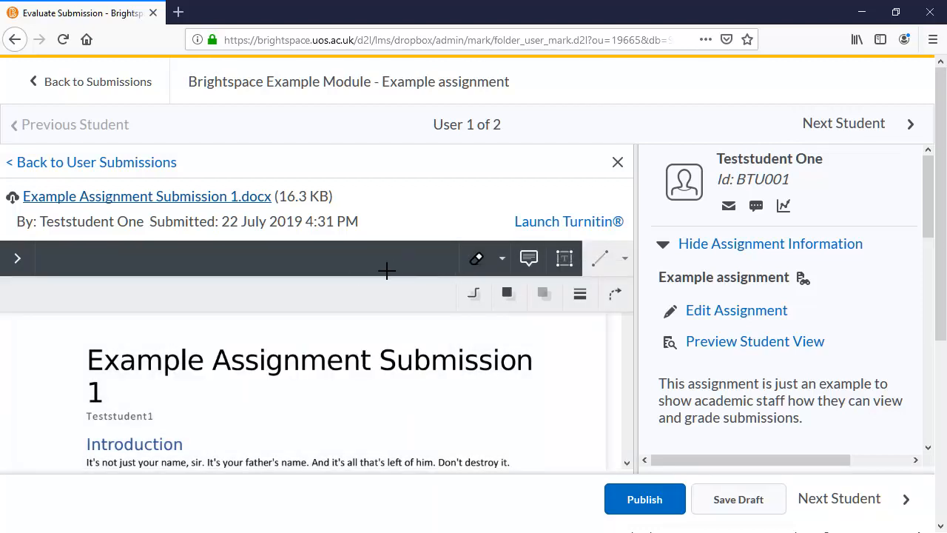
{"action": "mouse_move", "coordinate": [263, 325]}
{"action": "left_mouse_down"}
{"action": "mouse_move", "coordinate": [396, 319]}
{"action": "mouse_move", "coordinate": [481, 331]}
{"action": "left_mouse_up"}
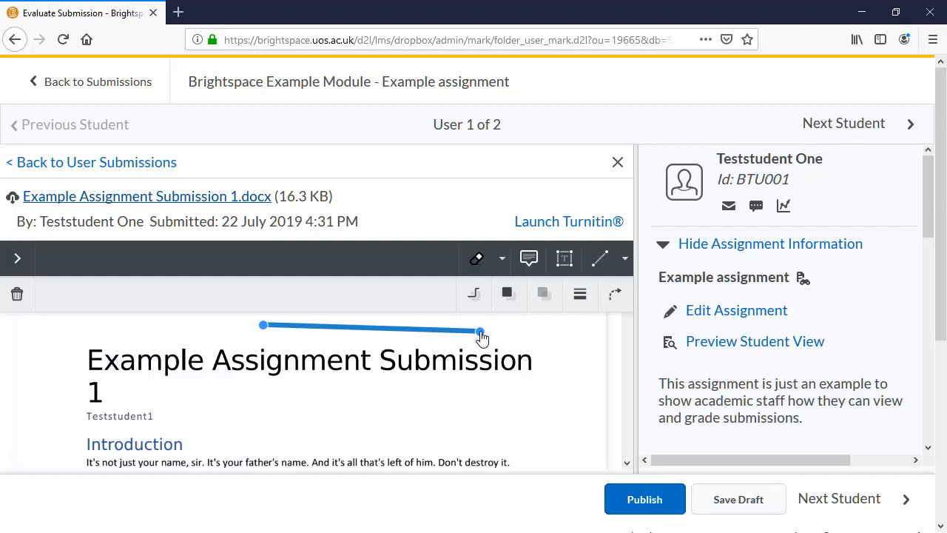
{"action": "left_click", "coordinate": [474, 294]}
{"action": "left_click", "coordinate": [19, 295]}
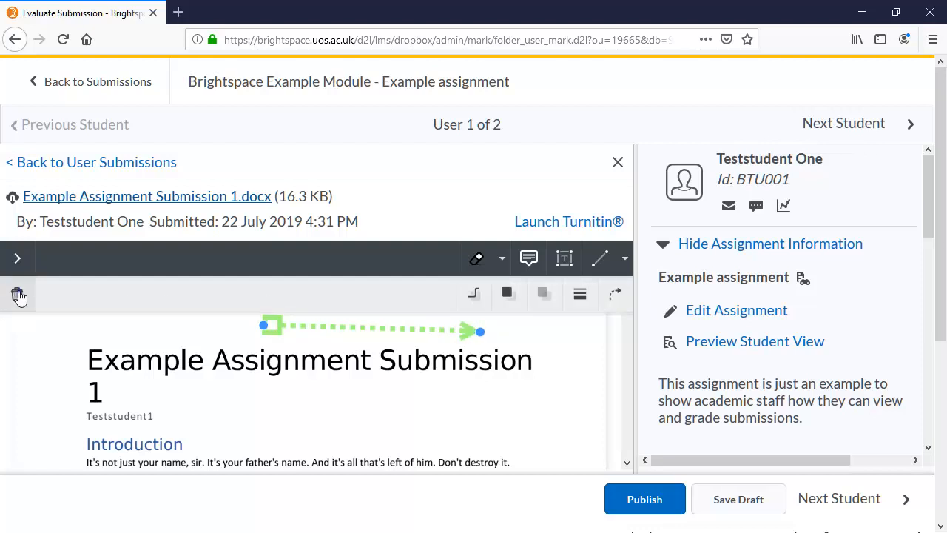
{"action": "left_click", "coordinate": [17, 294]}
{"action": "left_click", "coordinate": [404, 370]}
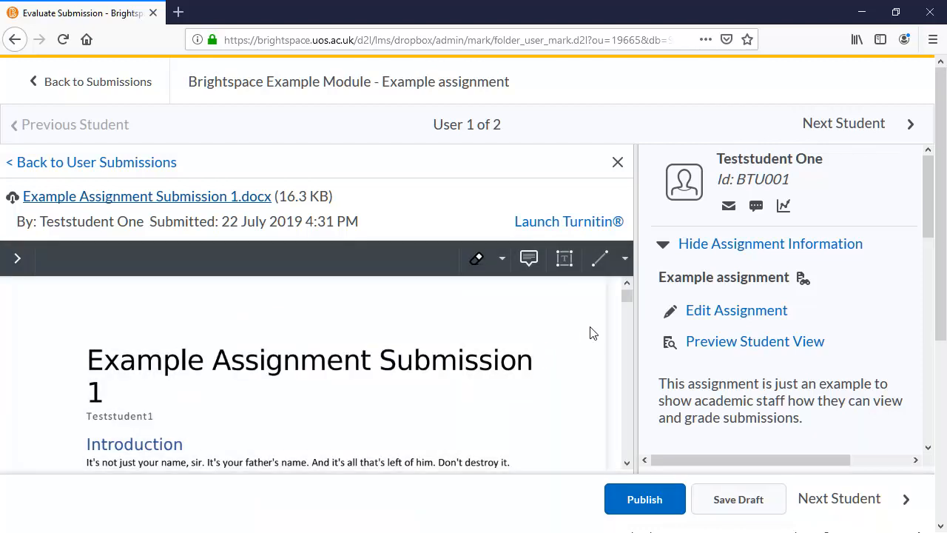
Draw a rectangle around the title with a scalloped border and shorten it so its lower edge clears the Introduction heading.
{"action": "left_click", "coordinate": [624, 261]}
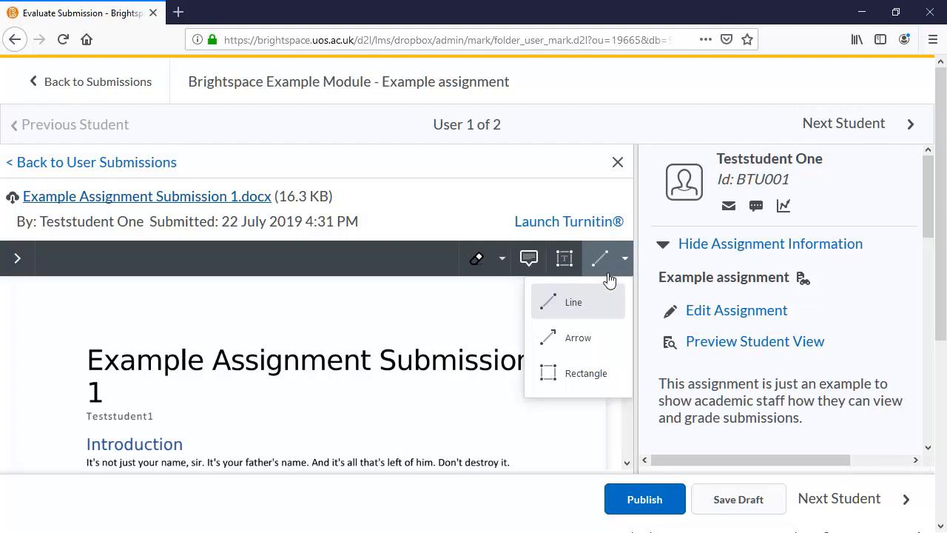
{"action": "left_click", "coordinate": [597, 374]}
{"action": "mouse_move", "coordinate": [93, 337]}
{"action": "left_mouse_down"}
{"action": "mouse_move", "coordinate": [535, 493]}
{"action": "mouse_move", "coordinate": [561, 429]}
{"action": "mouse_move", "coordinate": [541, 448]}
{"action": "left_mouse_up"}
{"action": "left_click", "coordinate": [616, 293]}
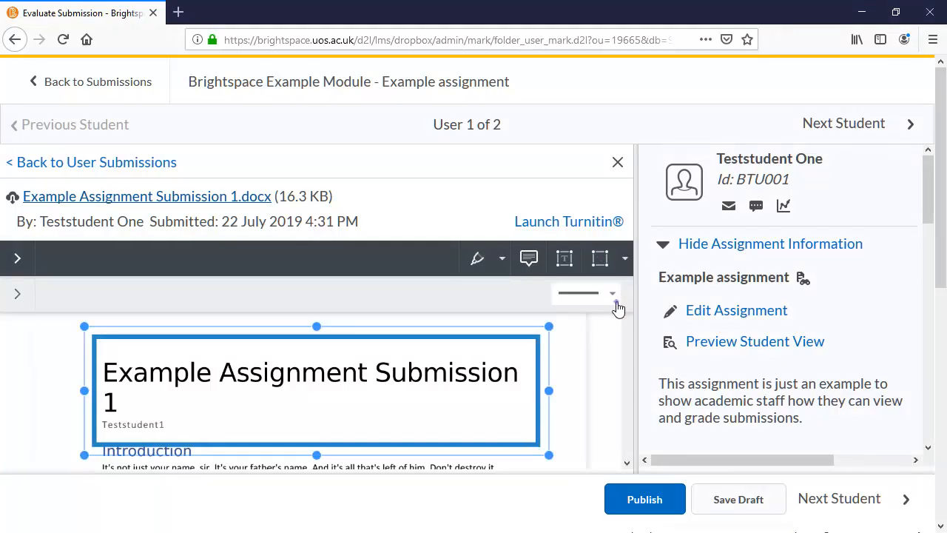
{"action": "left_click", "coordinate": [617, 302]}
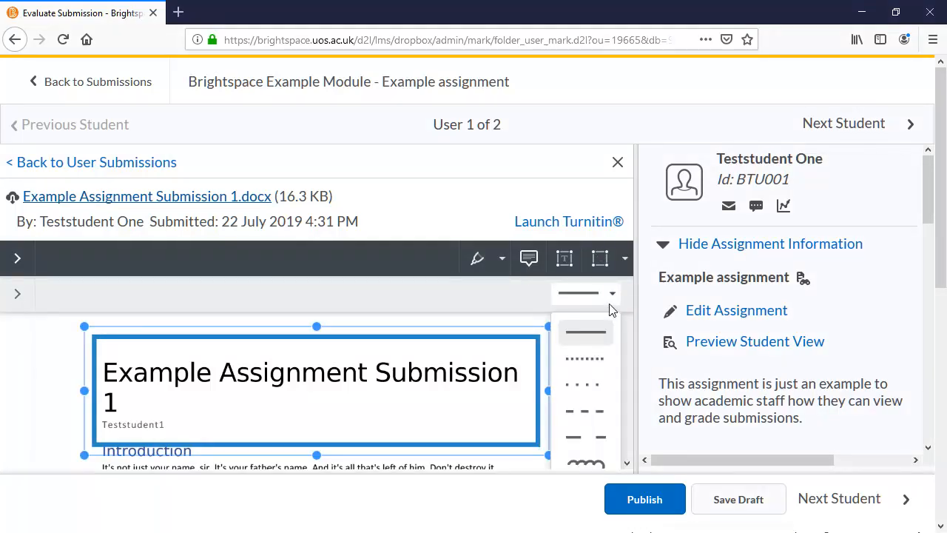
{"action": "left_click", "coordinate": [586, 464]}
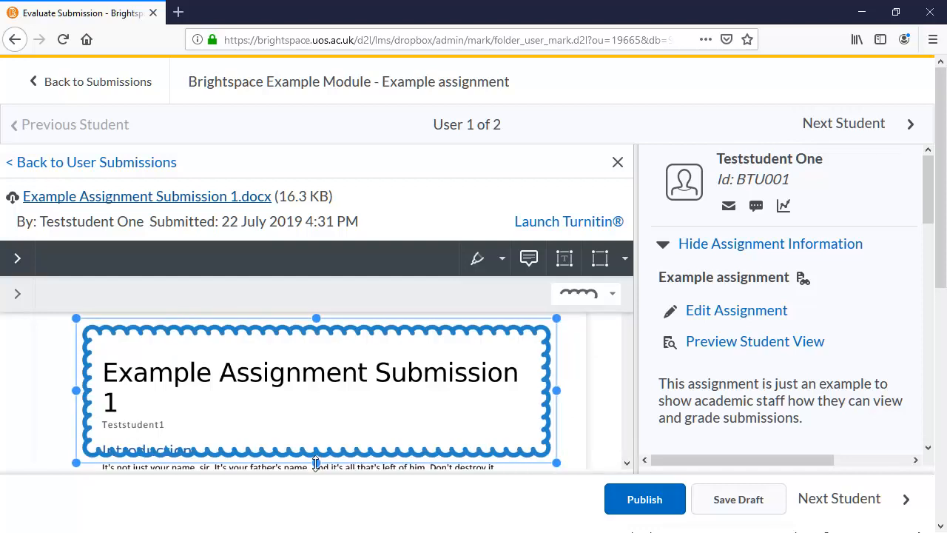
{"action": "left_click_drag", "start_coordinate": [316, 463], "coordinate": [317, 446]}
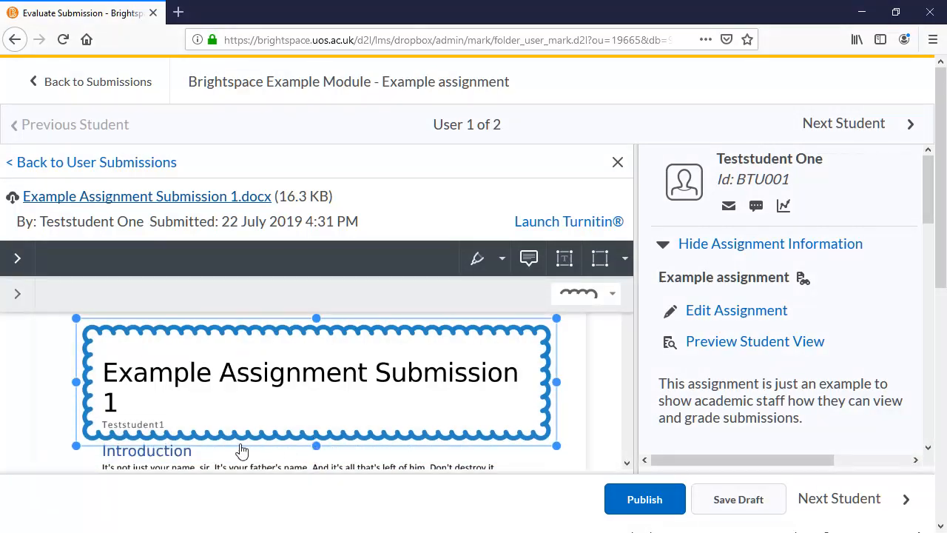
Delete the scalloped rectangle annotation around the title and confirm the deletion.
{"action": "left_click", "coordinate": [12, 299]}
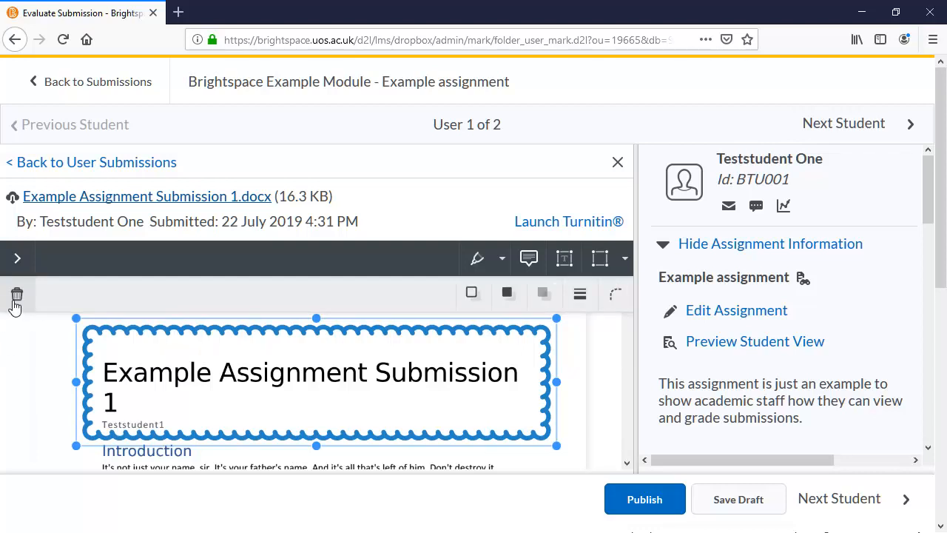
{"action": "left_click", "coordinate": [17, 296]}
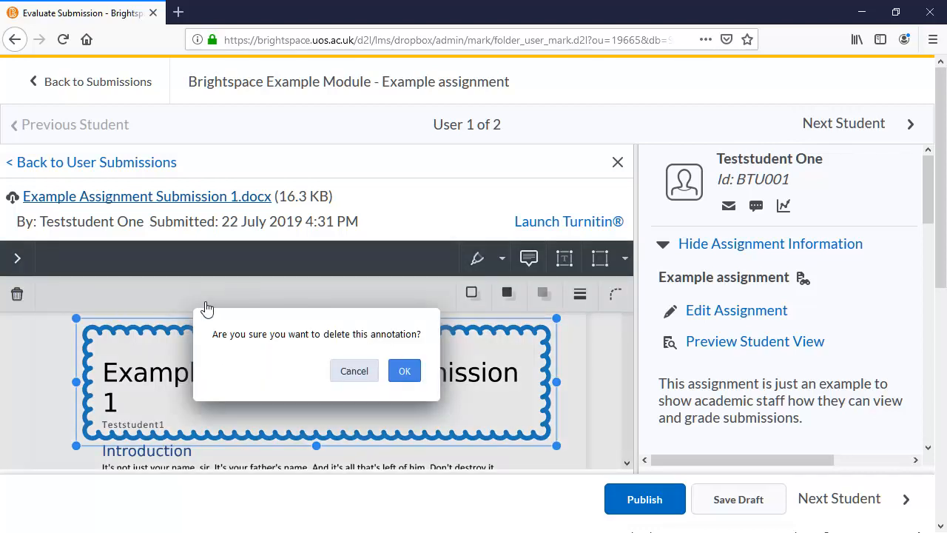
{"action": "left_click", "coordinate": [404, 371]}
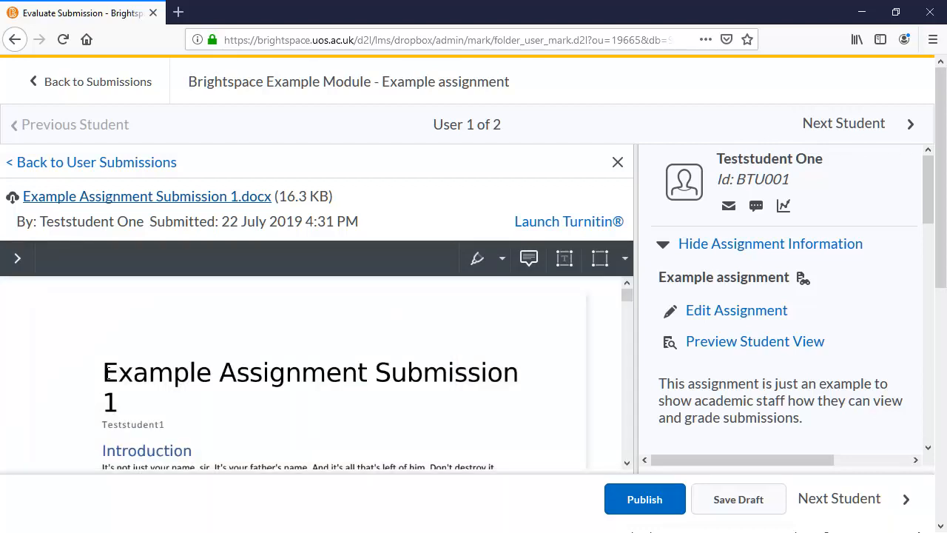
Select the first line of the title and try the highlight, strikethrough, underline and squiggly underline markups on it.
{"action": "left_click_drag", "start_coordinate": [106, 372], "coordinate": [514, 379]}
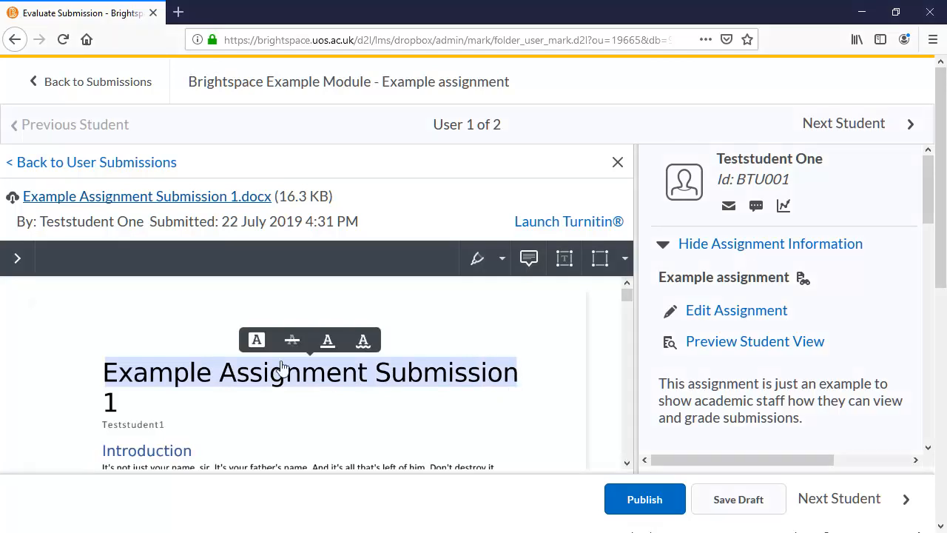
{"action": "left_click", "coordinate": [255, 340]}
{"action": "left_click", "coordinate": [514, 380]}
{"action": "left_click", "coordinate": [291, 338]}
{"action": "left_click", "coordinate": [515, 378]}
{"action": "left_click", "coordinate": [328, 340]}
{"action": "left_click", "coordinate": [370, 375]}
{"action": "left_click", "coordinate": [362, 341]}
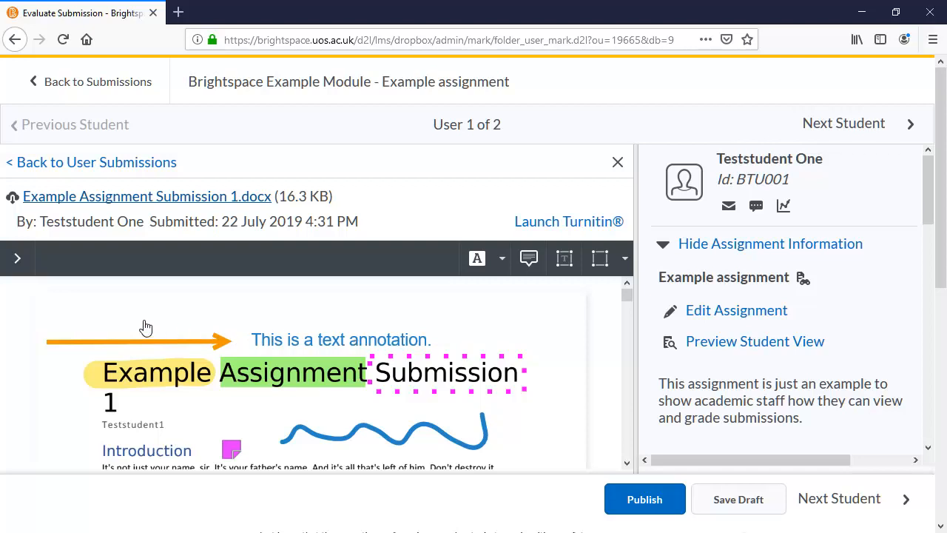
Open the print options for the annotated document and cancel printing.
{"action": "left_click", "coordinate": [17, 258]}
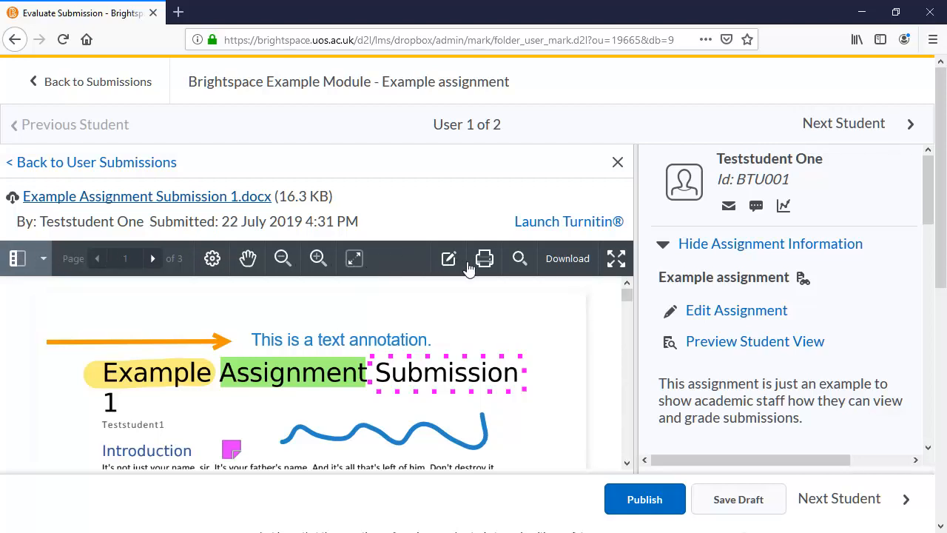
{"action": "left_click", "coordinate": [484, 262]}
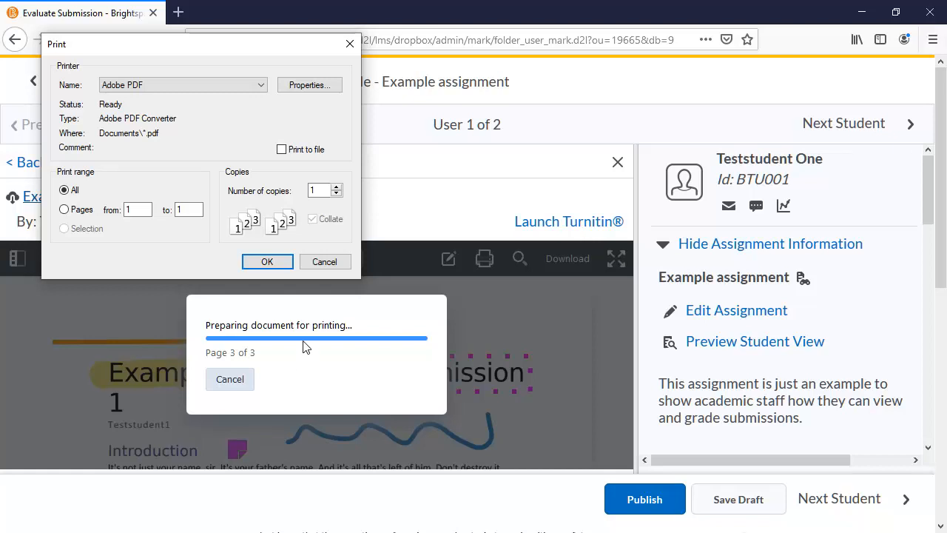
{"action": "left_click", "coordinate": [323, 262]}
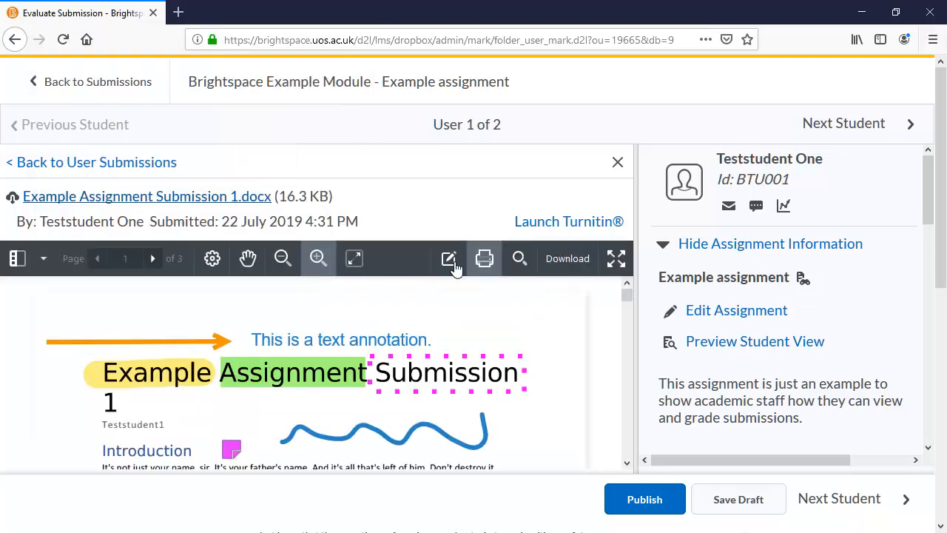
Search the document for "batman", step through the matches, close the search and return to the start of page 1.
{"action": "left_click", "coordinate": [522, 266]}
{"action": "type", "text": "batman"}
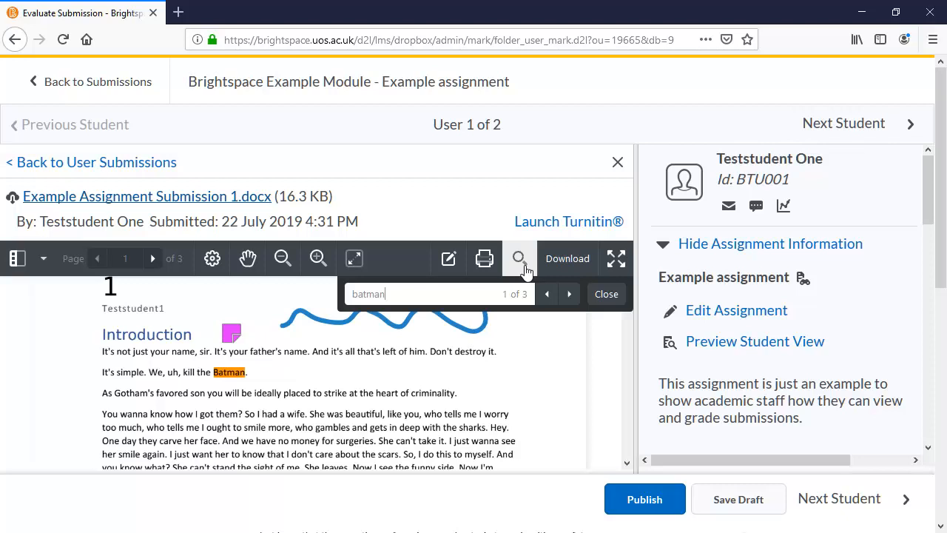
{"action": "left_click", "coordinate": [569, 294]}
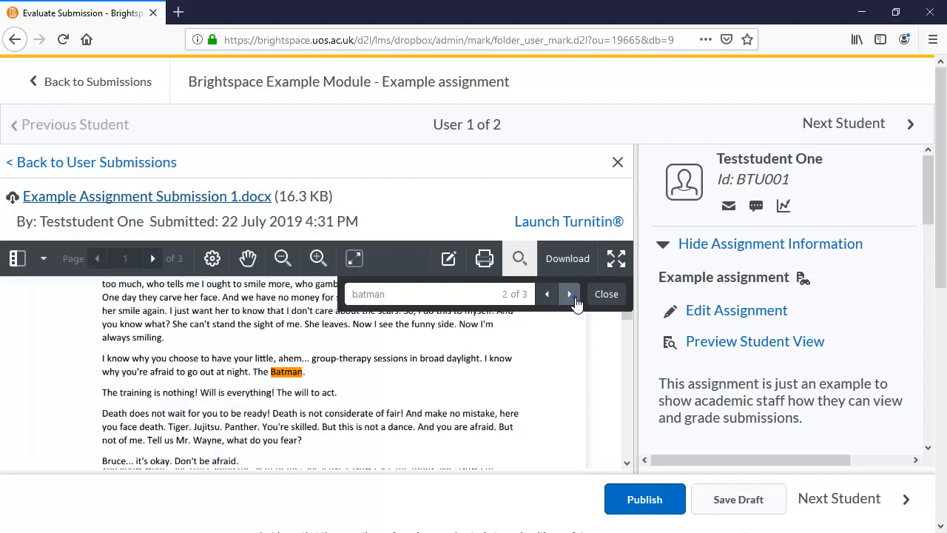
{"action": "left_click", "coordinate": [569, 294]}
{"action": "left_click", "coordinate": [606, 294]}
{"action": "left_click_drag", "start_coordinate": [627, 370], "coordinate": [629, 287]}
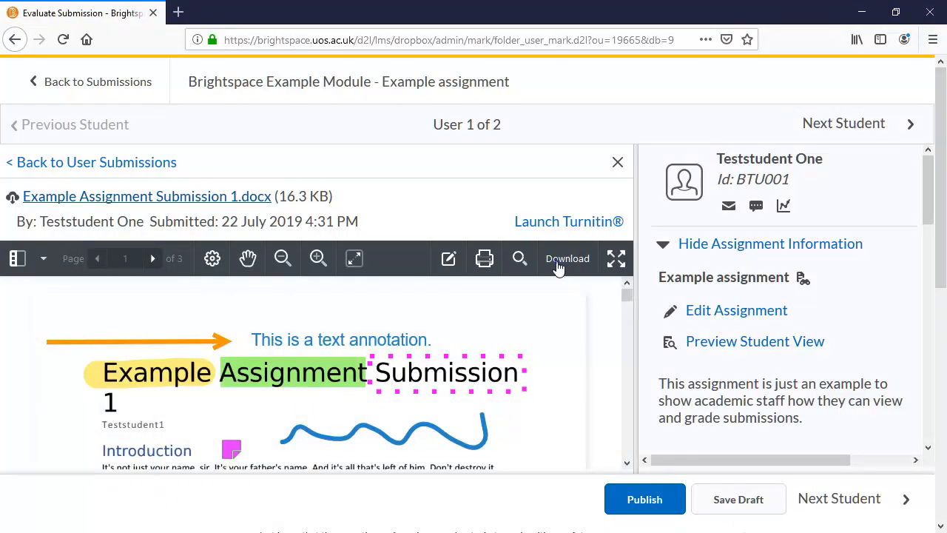
Open and cancel the download of the annotated PDF, and view the document in full screen before returning to the normal view.
{"action": "left_click", "coordinate": [563, 259]}
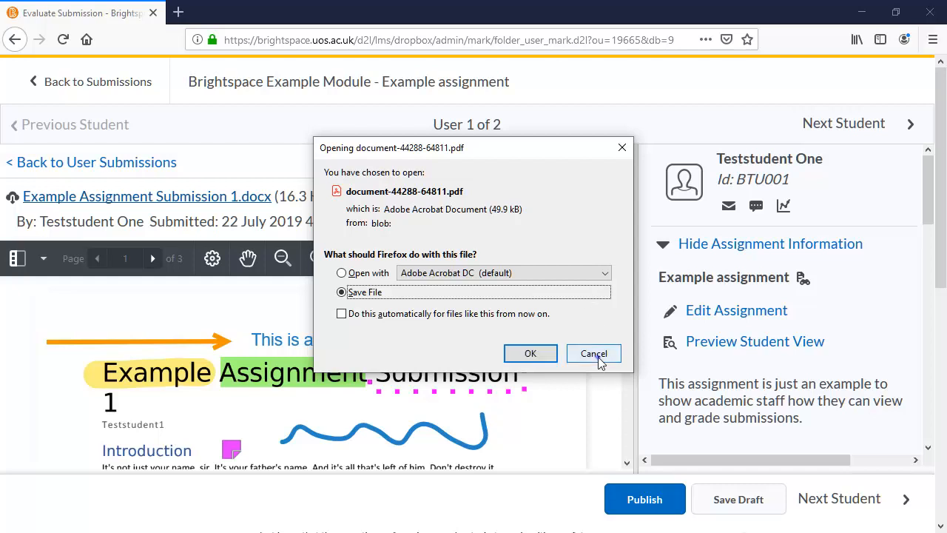
{"action": "left_click", "coordinate": [598, 359]}
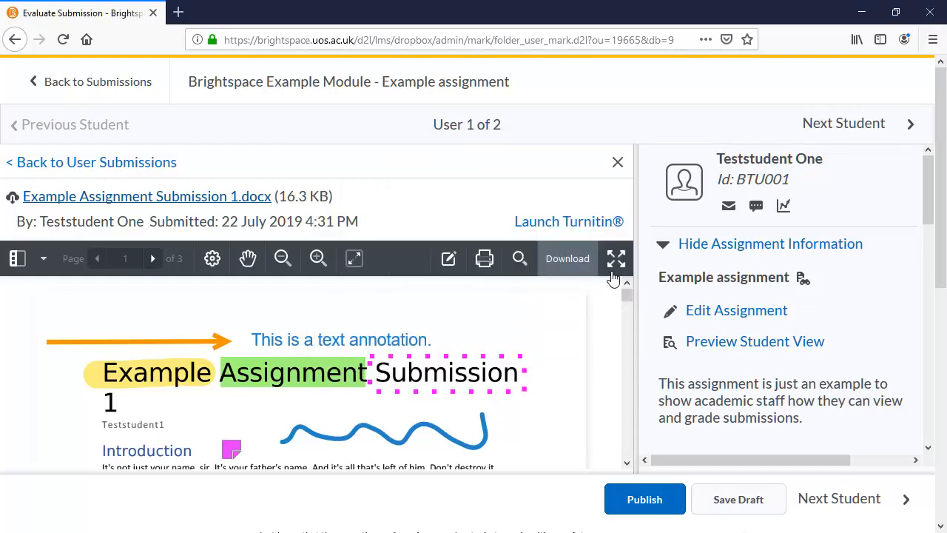
{"action": "left_click", "coordinate": [615, 258]}
{"action": "left_click", "coordinate": [930, 18]}
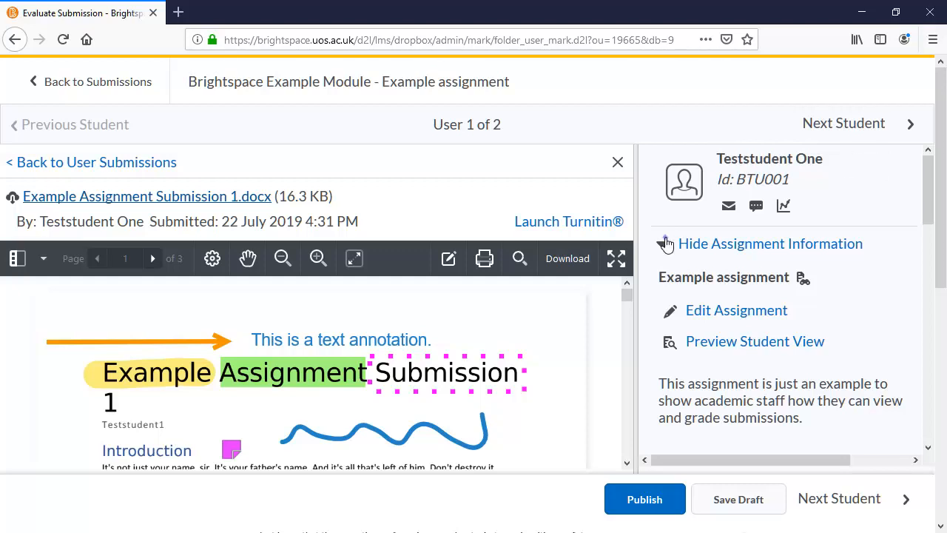
Collapse and re-expand the assignment information, and bring the Evaluation and Feedback section into view.
{"action": "left_click", "coordinate": [665, 244]}
{"action": "left_click", "coordinate": [664, 244]}
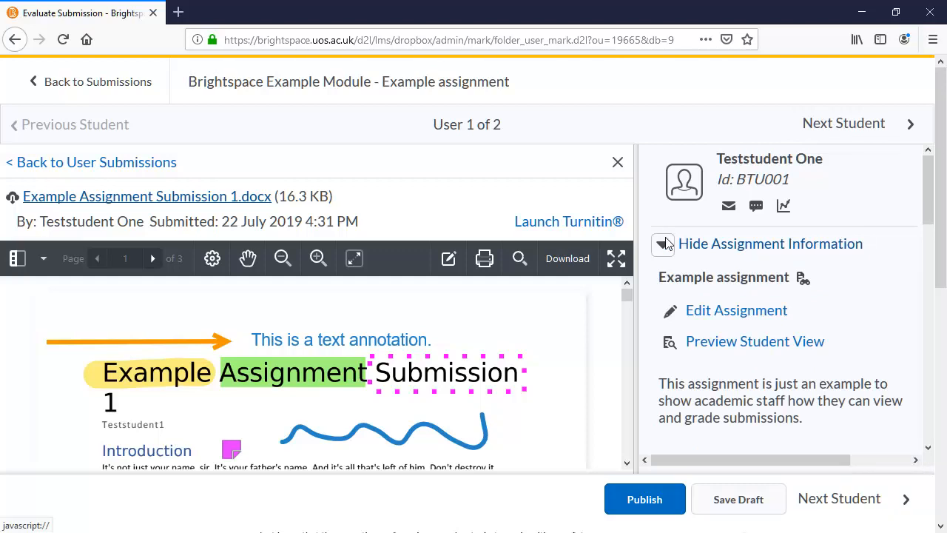
{"action": "left_click_drag", "start_coordinate": [928, 190], "coordinate": [931, 271]}
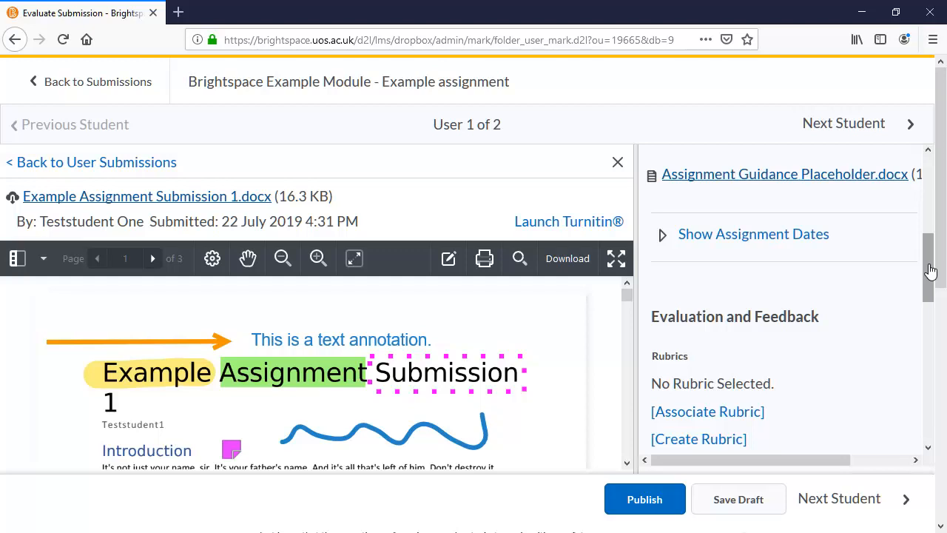
Show and hide the assignment dates, and set the submission's score to 70 out of 100.
{"action": "left_click", "coordinate": [662, 247]}
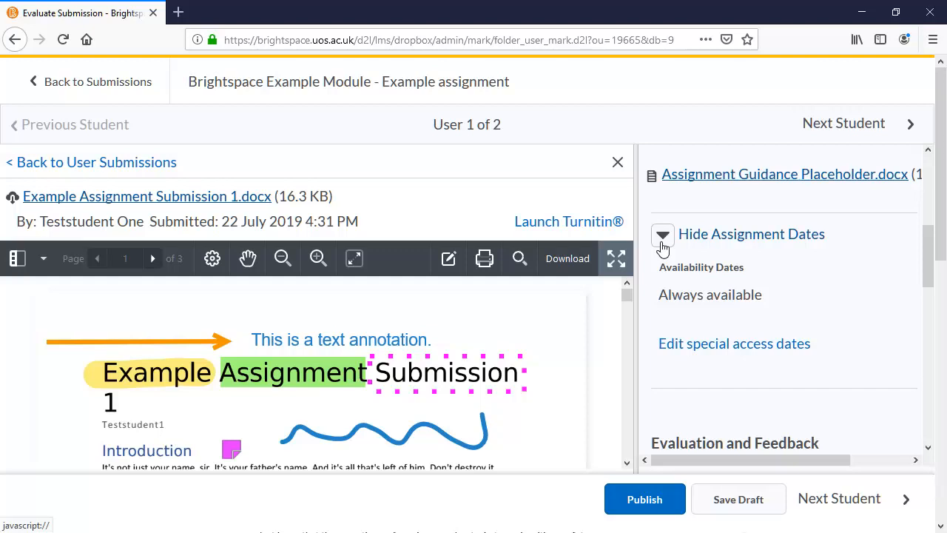
{"action": "left_click", "coordinate": [662, 247]}
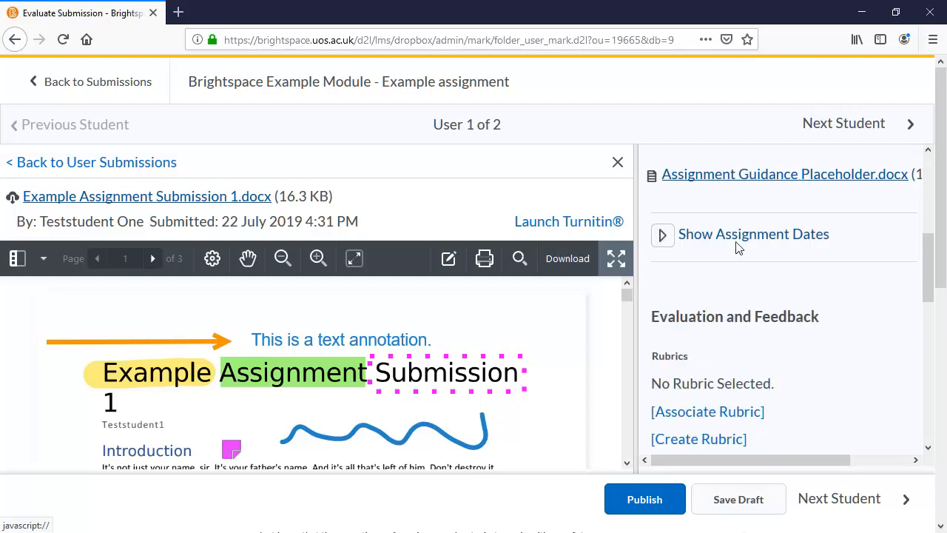
{"action": "left_click_drag", "start_coordinate": [930, 263], "coordinate": [933, 298]}
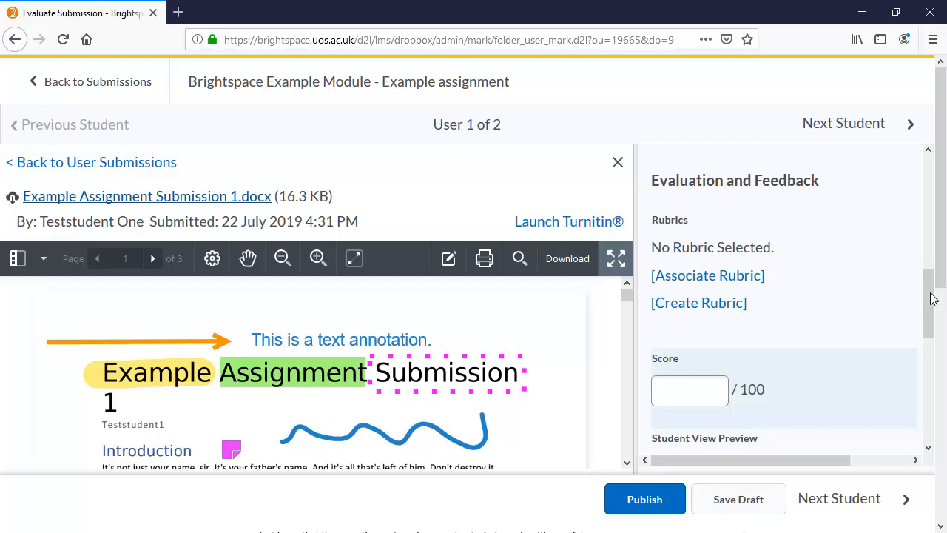
{"action": "left_click_drag", "start_coordinate": [930, 295], "coordinate": [928, 342]}
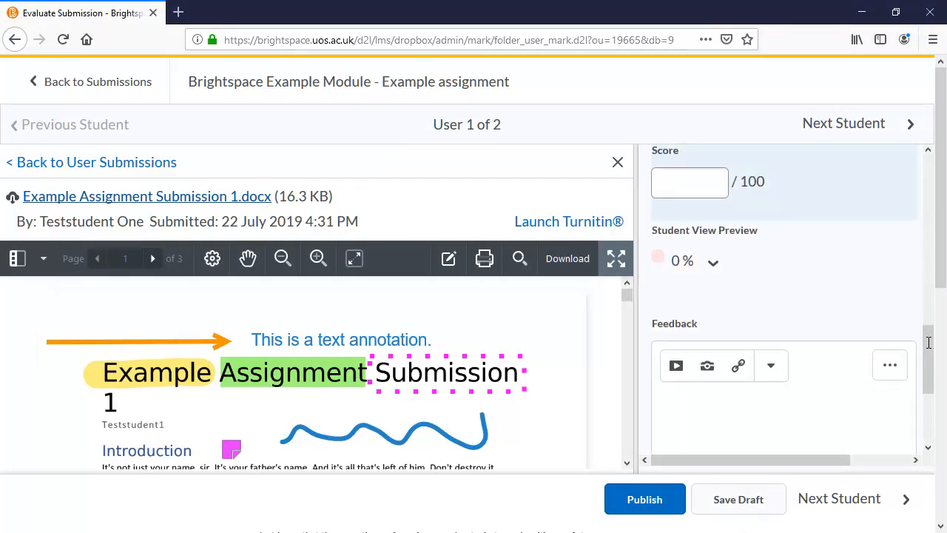
{"action": "left_click", "coordinate": [683, 192]}
{"action": "type", "text": "70"}
{"action": "key", "text": "Tab"}
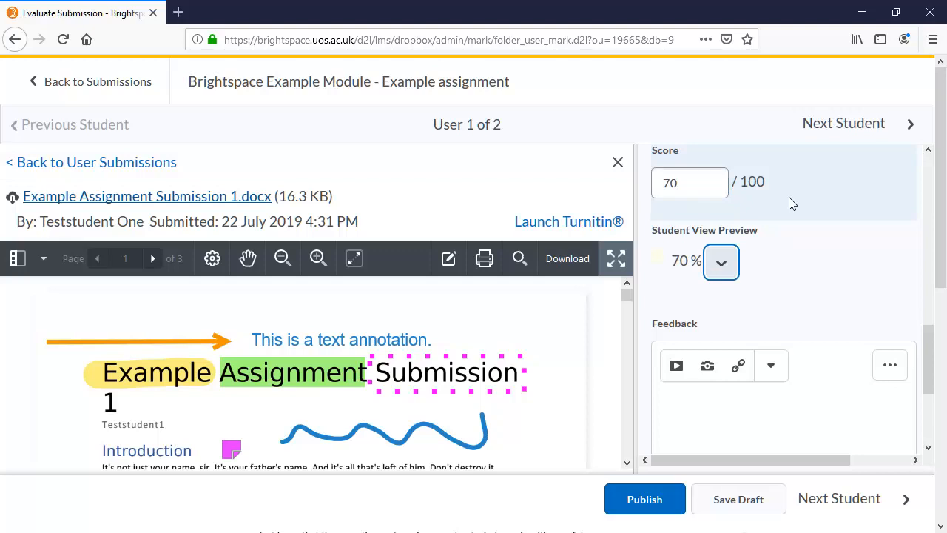
Enter the feedback text "Type feedback for the student here. We will be able to see this shortly.".
{"action": "left_click_drag", "start_coordinate": [930, 342], "coordinate": [928, 387]}
{"action": "left_click", "coordinate": [711, 277]}
{"action": "type", "text": "Type fee"}
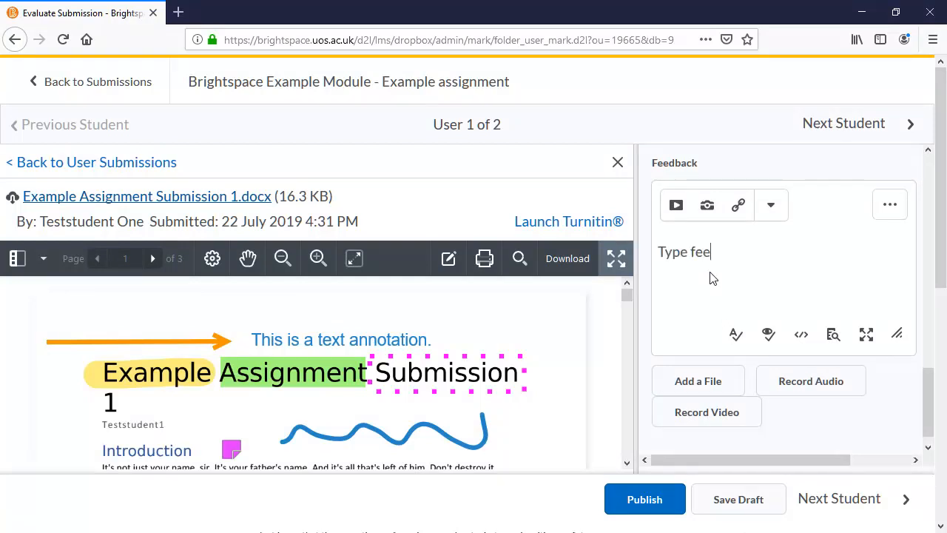
{"action": "type", "text": "dback for the student here. We will be able to see this shortly."}
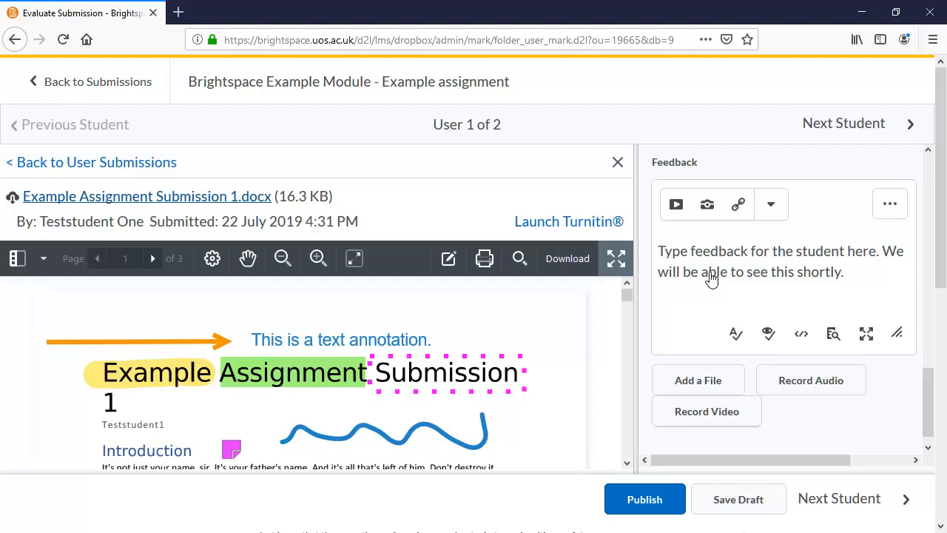
Attach the Word file "Assignment Feedback Placeholder" from the computer to the student's feedback.
{"action": "left_click", "coordinate": [711, 380]}
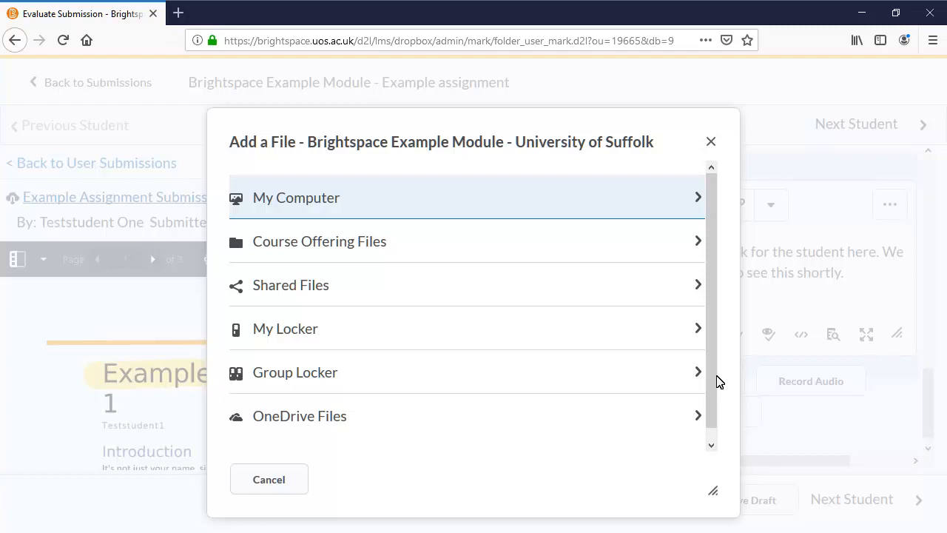
{"action": "left_click", "coordinate": [361, 194]}
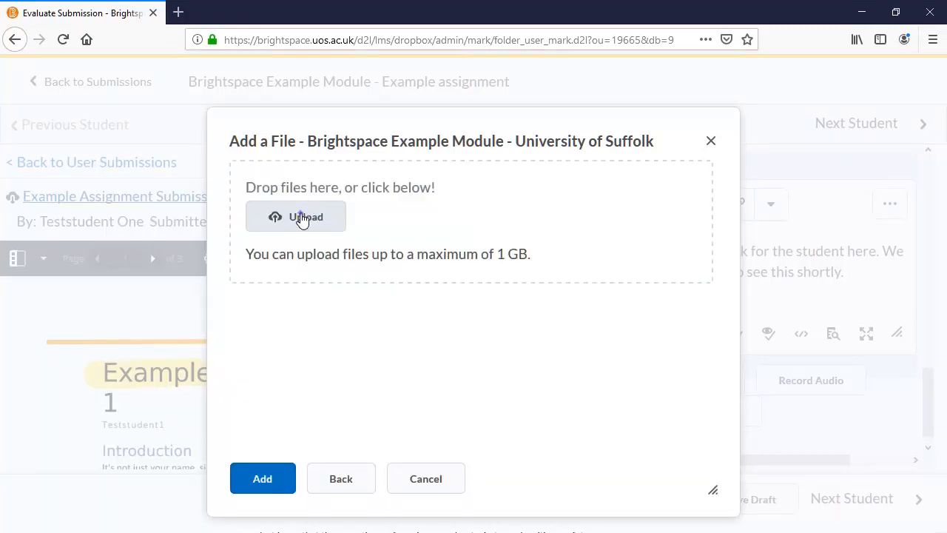
{"action": "left_click", "coordinate": [302, 217]}
{"action": "left_click", "coordinate": [270, 120]}
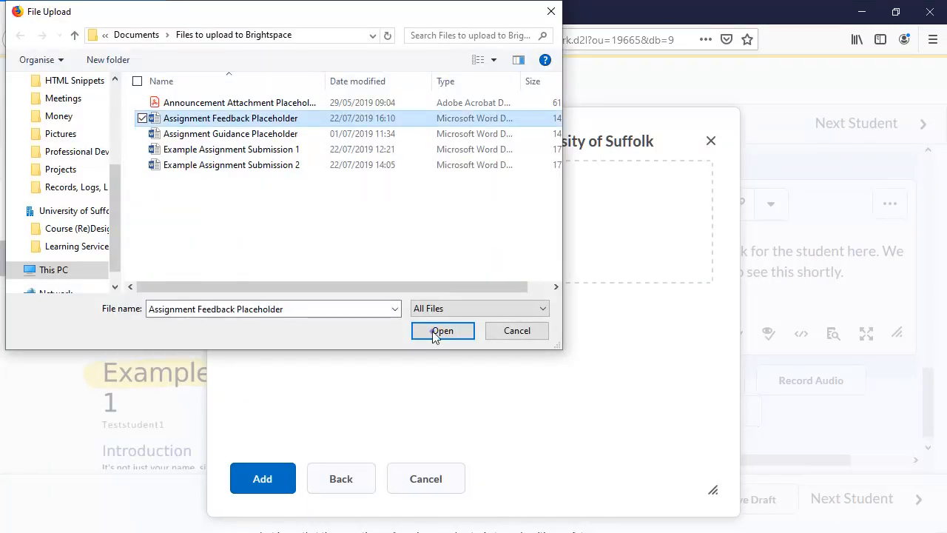
{"action": "left_click", "coordinate": [442, 331]}
{"action": "left_click", "coordinate": [260, 478]}
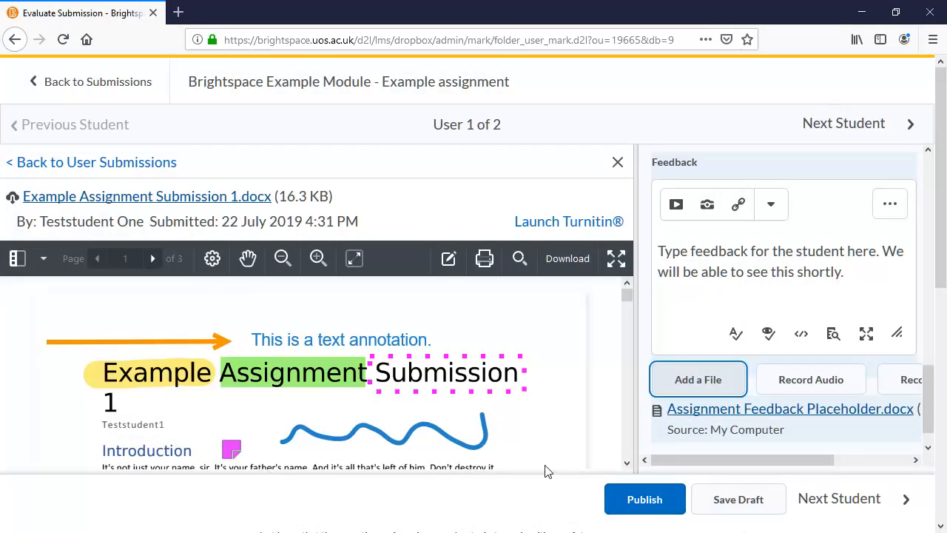
Save the evaluation as a draft and return to the assignment's submissions list.
{"action": "left_click_drag", "start_coordinate": [932, 403], "coordinate": [931, 434]}
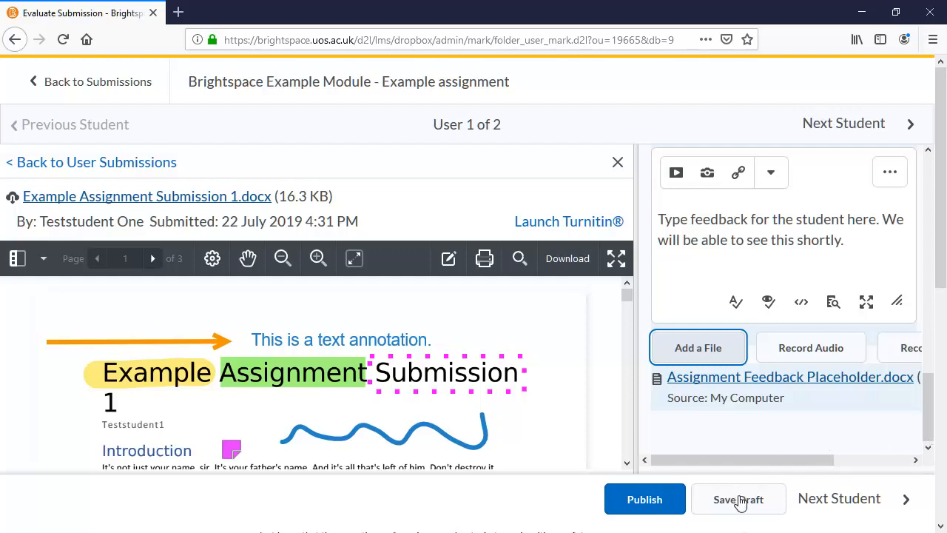
{"action": "left_click", "coordinate": [739, 500]}
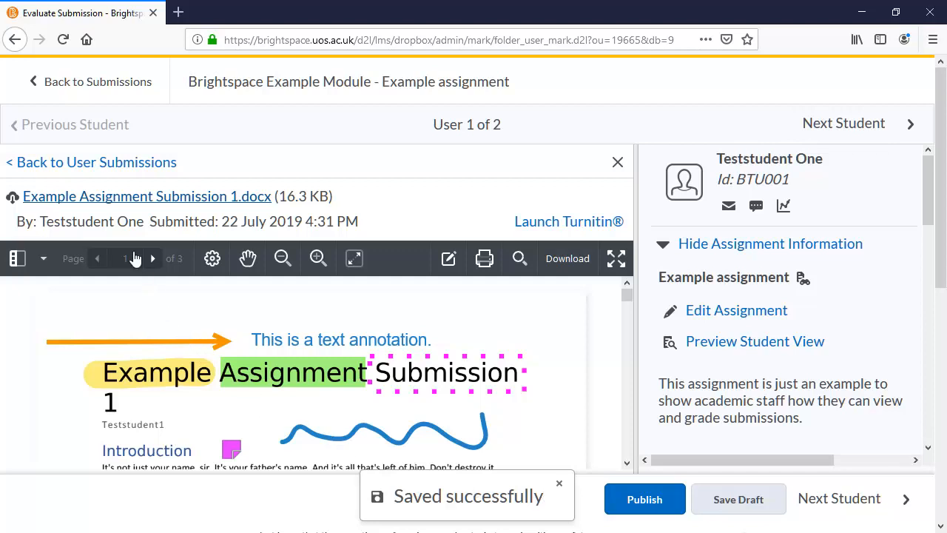
{"action": "left_click", "coordinate": [105, 97]}
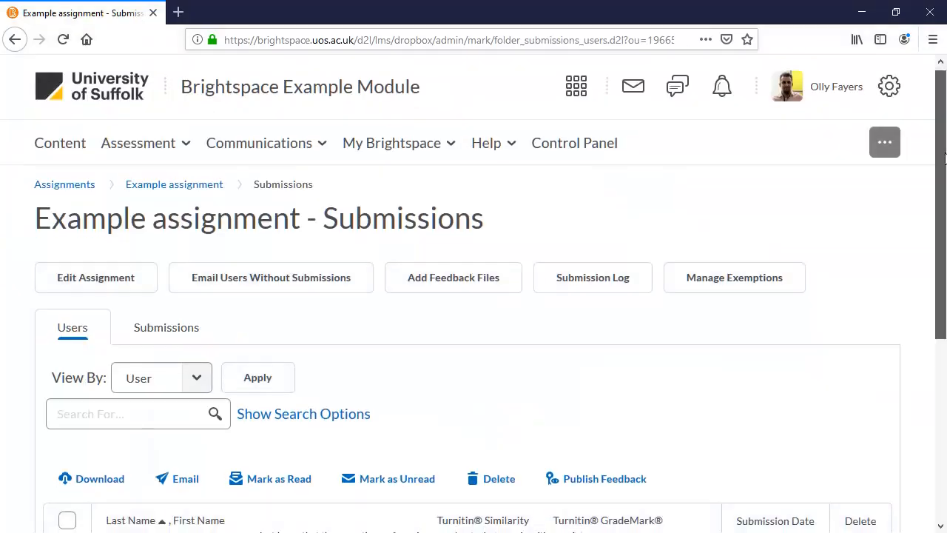
Publish the drafted feedback for the first student in the submissions list and bring that student's entry back into view.
{"action": "scroll", "coordinate": [945, 224], "scroll_direction": "down", "scroll_amount": 3}
{"action": "left_click_drag", "start_coordinate": [945, 224], "coordinate": [945, 343]}
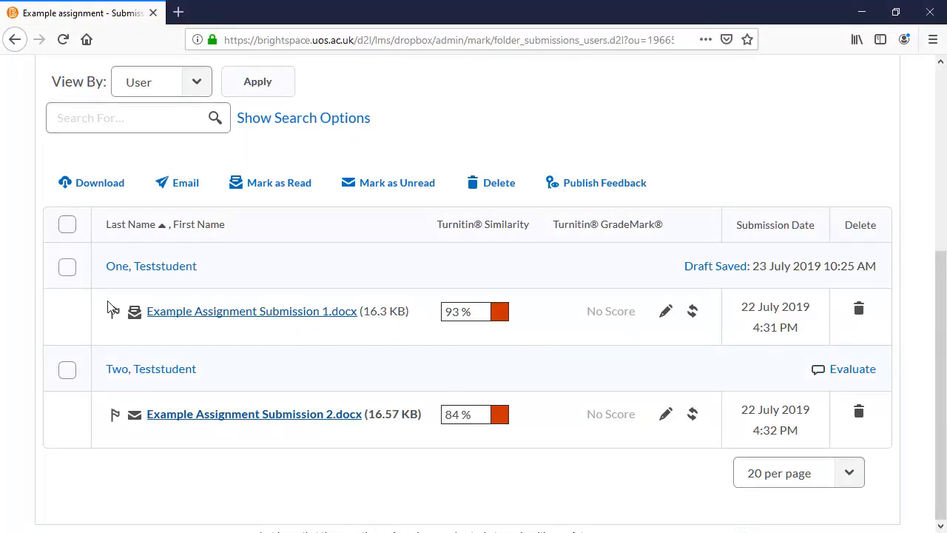
{"action": "left_click", "coordinate": [68, 270]}
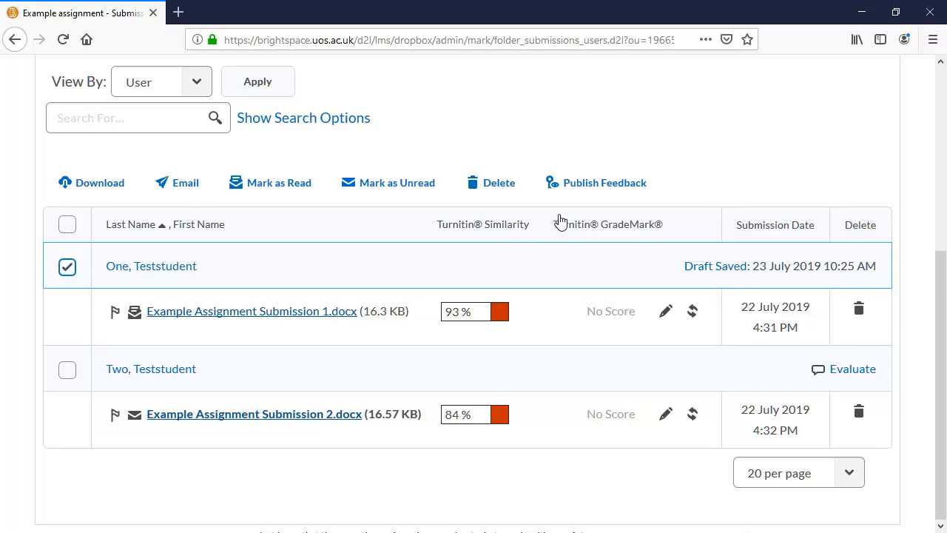
{"action": "left_click", "coordinate": [589, 181]}
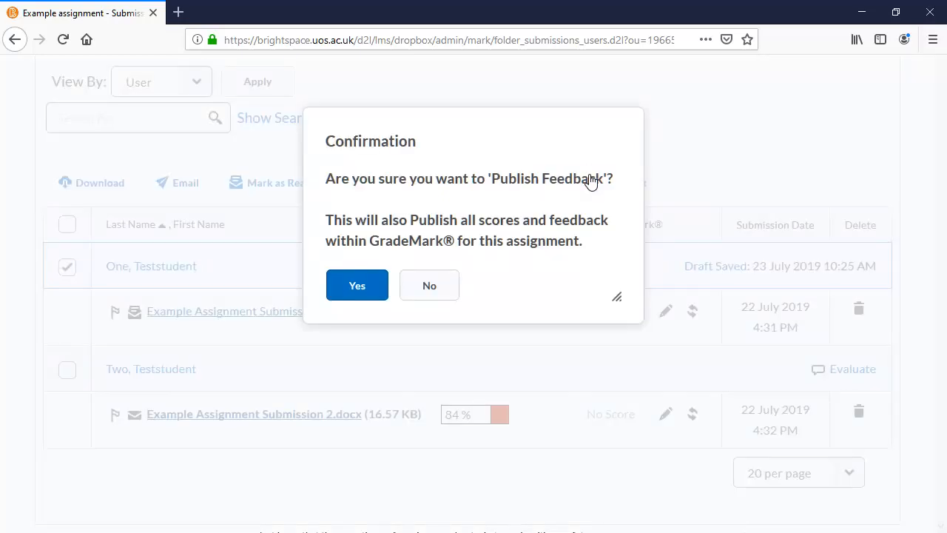
{"action": "left_click", "coordinate": [347, 285]}
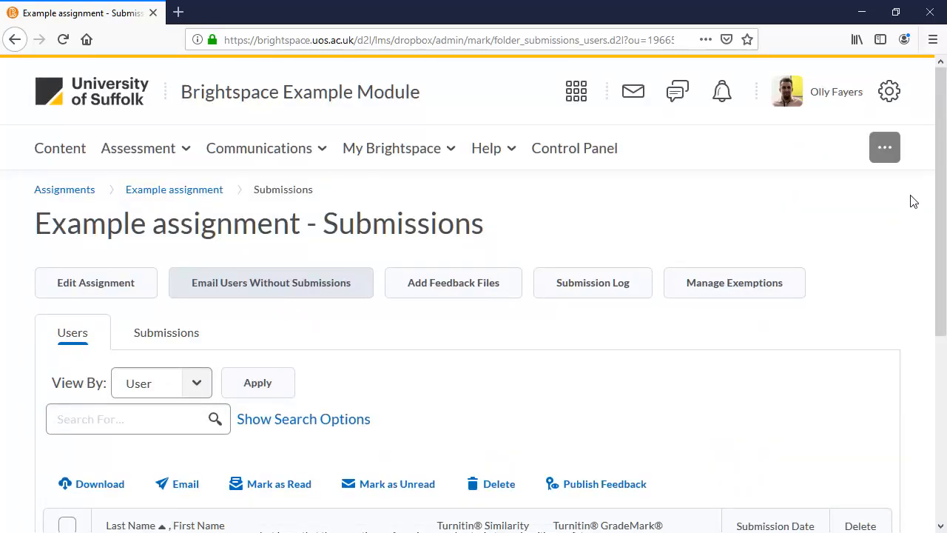
{"action": "left_click_drag", "start_coordinate": [944, 148], "coordinate": [939, 321]}
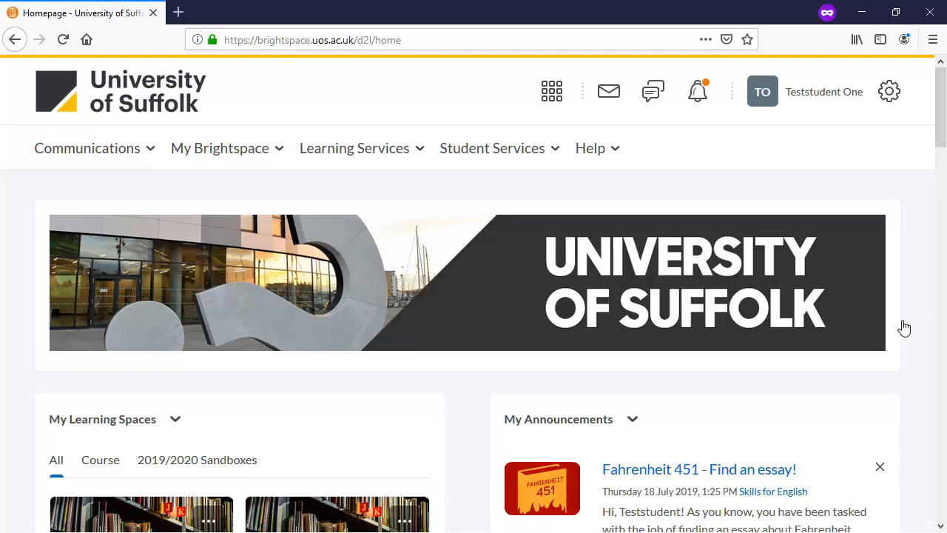
In the student's Brightspace account, open the newest "Example assignment" feedback notification and review the feedback, score, attached files and submissions.
{"action": "left_click", "coordinate": [699, 93]}
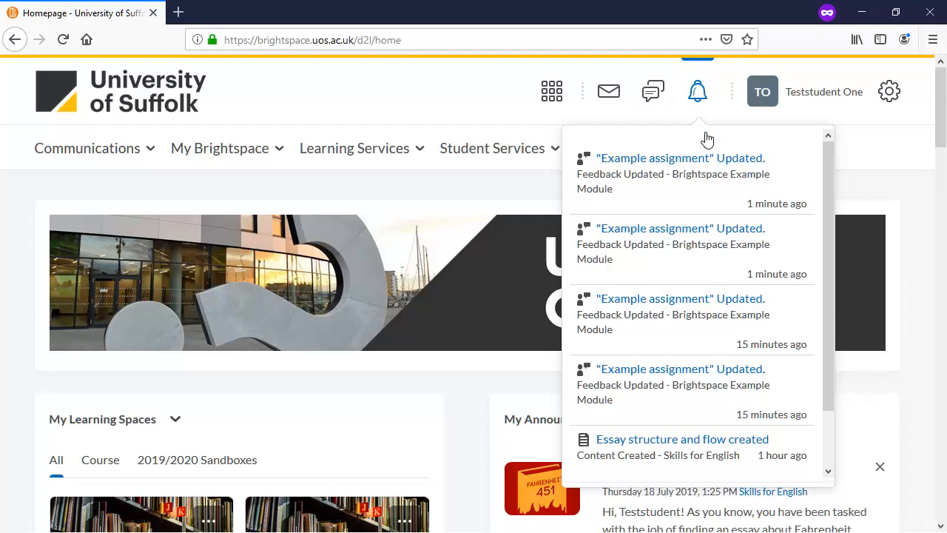
{"action": "left_click", "coordinate": [707, 161]}
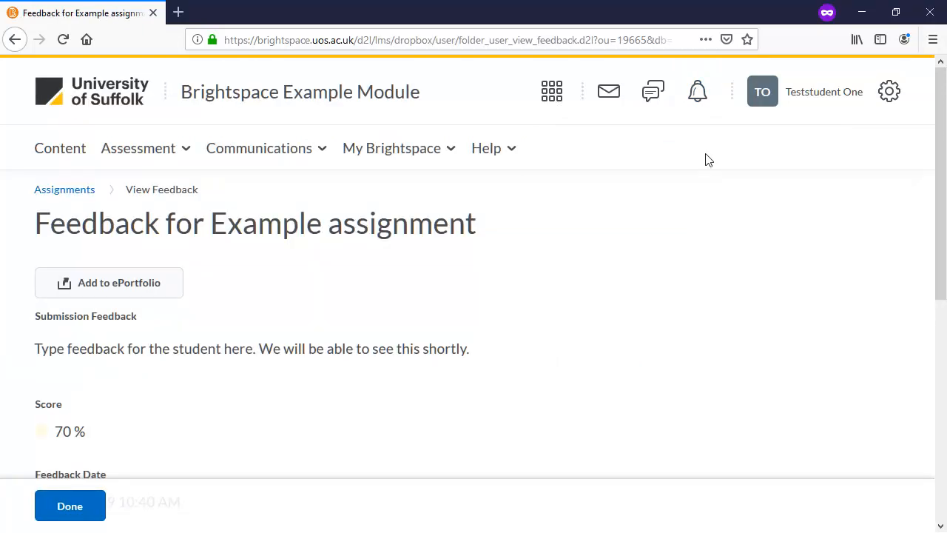
{"action": "scroll", "coordinate": [943, 98], "scroll_direction": "down", "scroll_amount": 1}
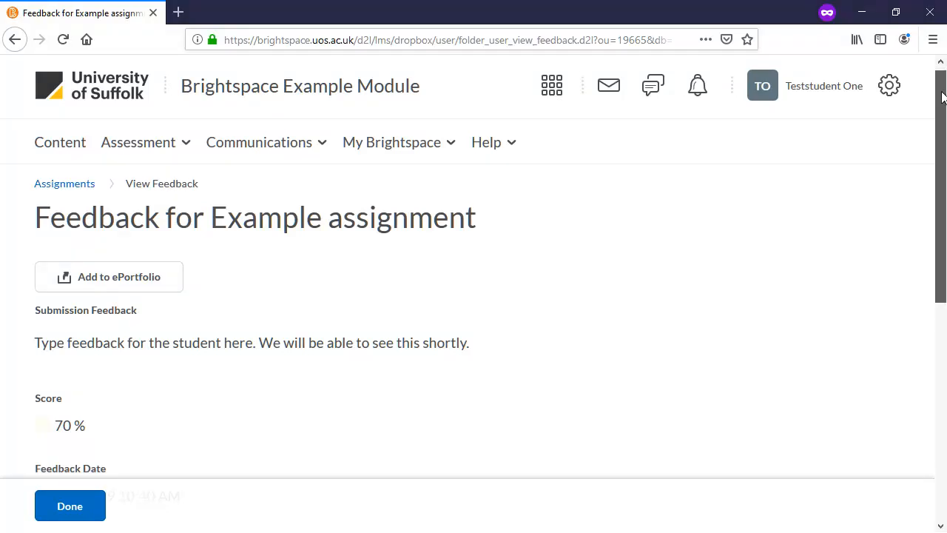
{"action": "left_click_drag", "start_coordinate": [944, 98], "coordinate": [944, 364]}
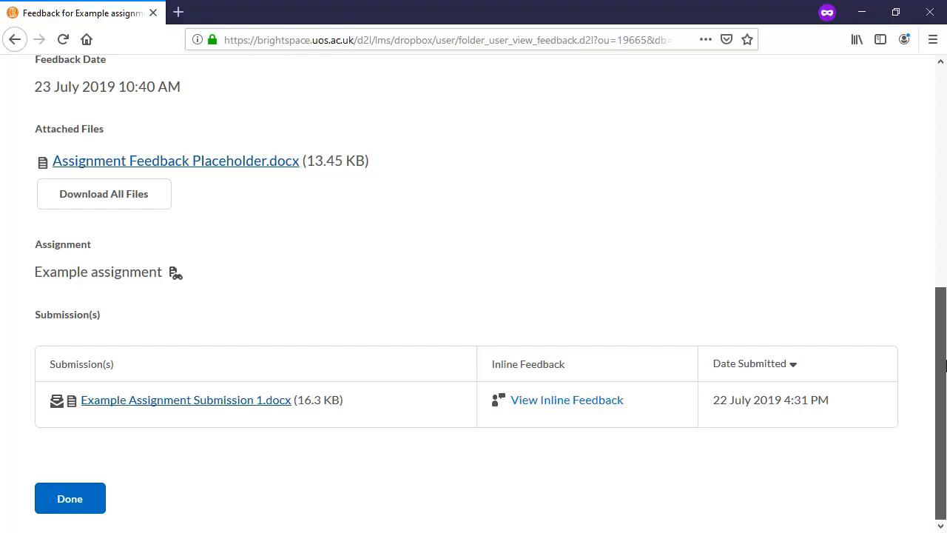
Open the inline feedback for Example Assignment Submission 1.docx and download the annotated document by saving the PDF file.
{"action": "left_click", "coordinate": [589, 415]}
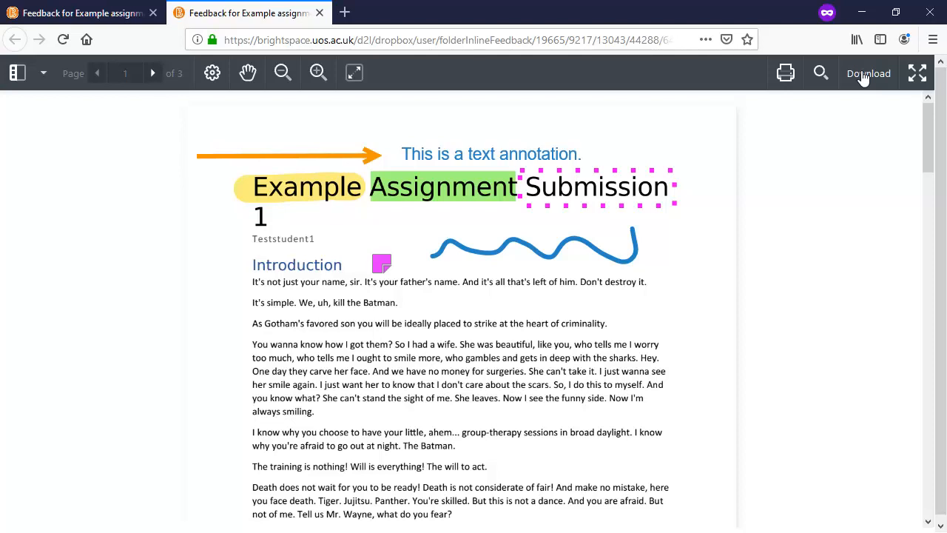
{"action": "left_click", "coordinate": [864, 77]}
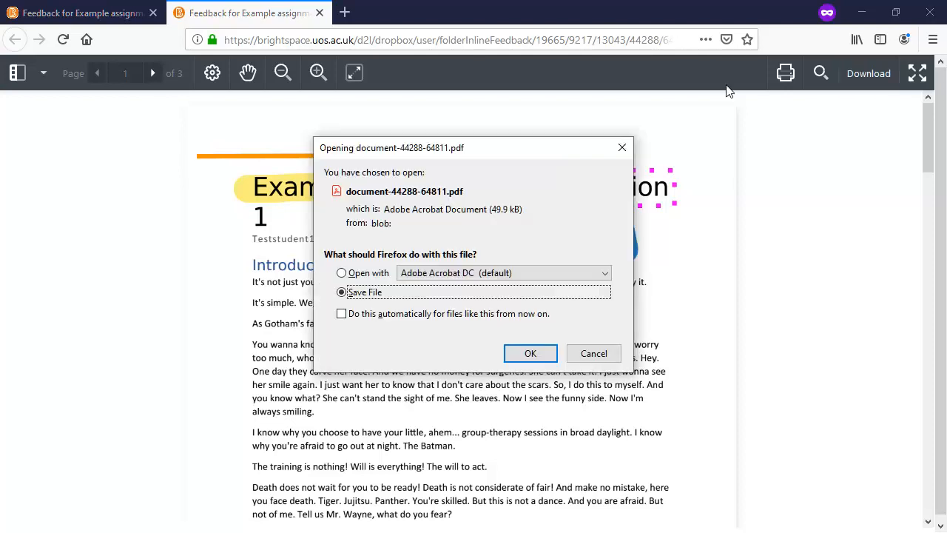
{"action": "left_click", "coordinate": [527, 359]}
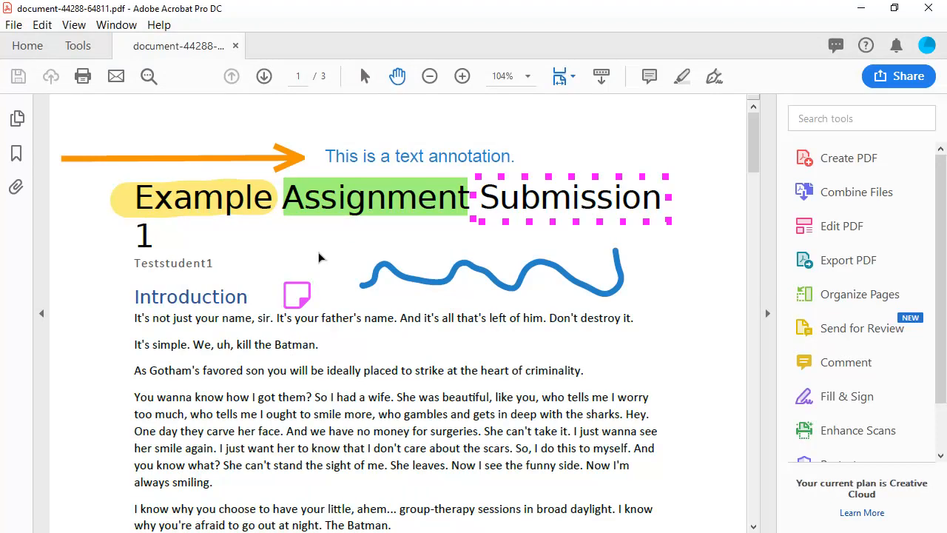
Read and close the sticky note in the PDF in Adobe Acrobat, and check the feedback status in the staff account's Brightspace submissions list.
{"action": "double_click", "coordinate": [298, 295]}
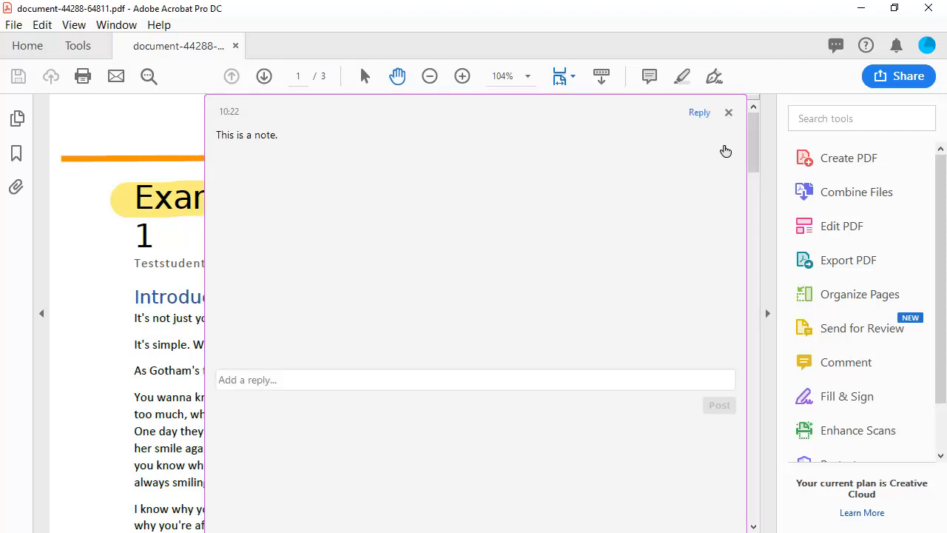
{"action": "left_click", "coordinate": [728, 112]}
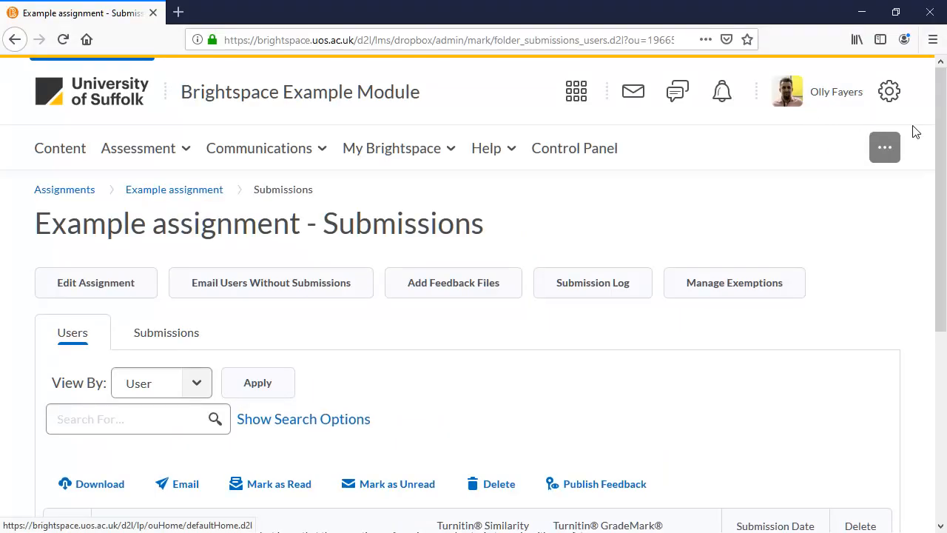
{"action": "left_click_drag", "start_coordinate": [943, 148], "coordinate": [941, 349]}
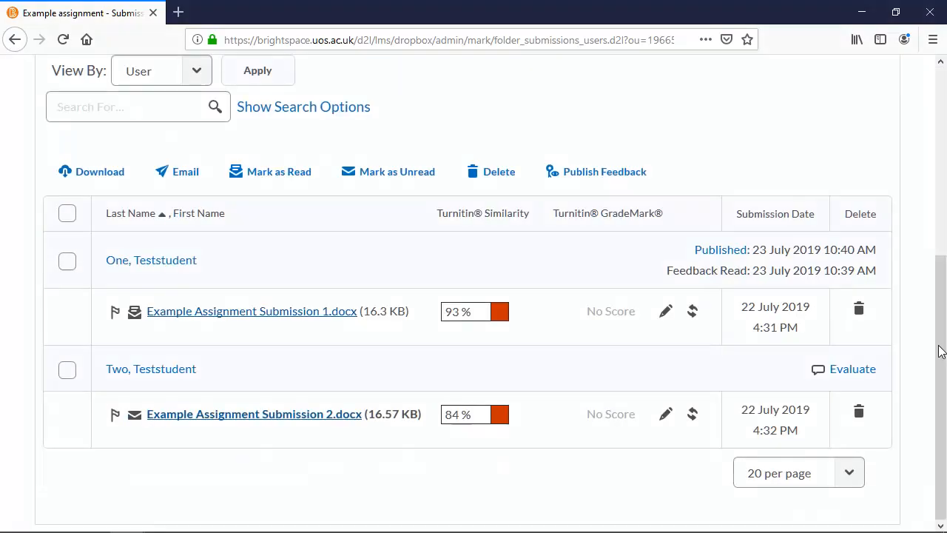